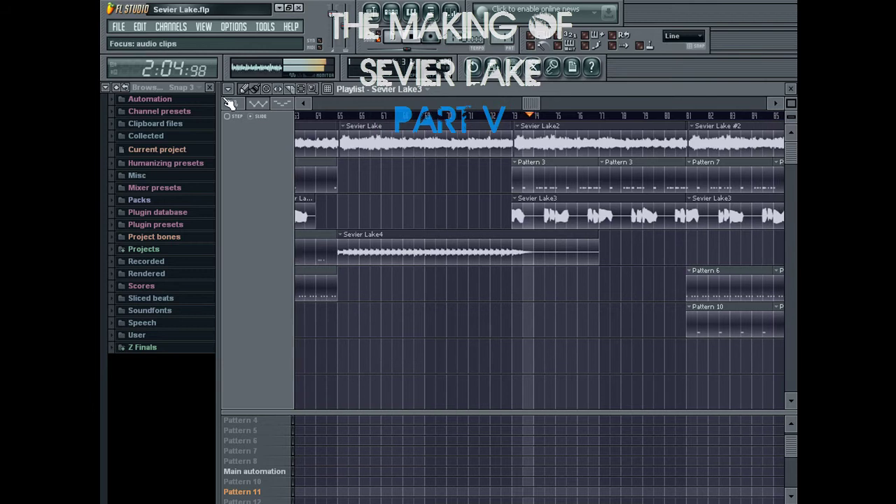
- Place a second Sevier Lake4 audio clip directly after the first one, spanning bars 73 to 81 in the playlist
left_click(517, 236)
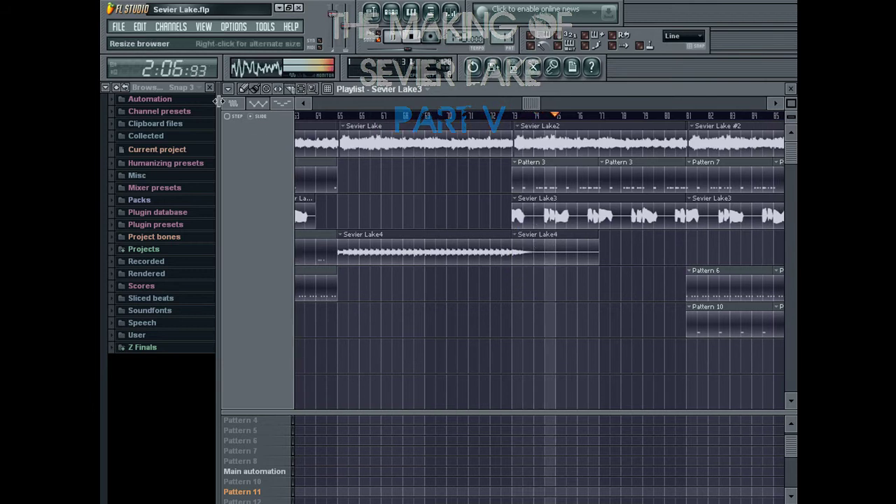
left_click(482, 117)
left_click(480, 253)
right_click(529, 253)
left_click(531, 253)
left_click_drag(565, 252, 545, 251)
- Delete the Sevier Lake3 clip and both Pattern 3 clips between bars 73 and 81
right_click(557, 210)
right_click(567, 181)
right_click(608, 178)
left_click_drag(541, 106, 589, 100)
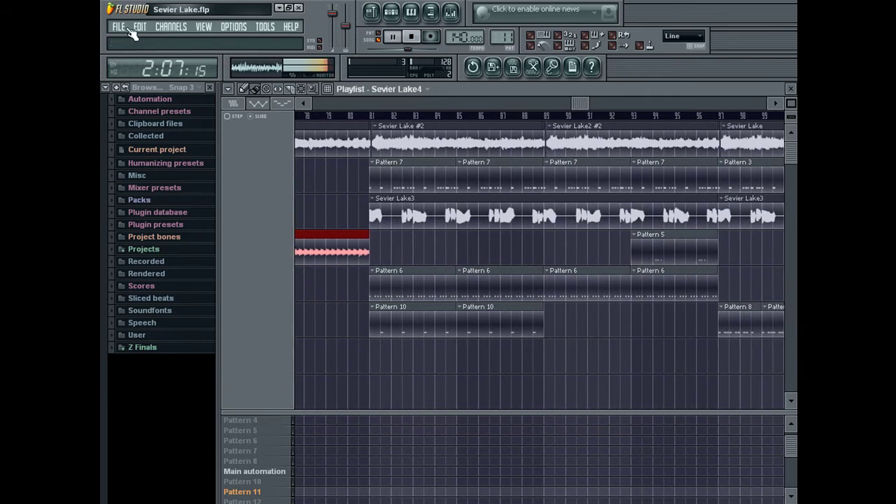
left_click(130, 28)
left_click(147, 83)
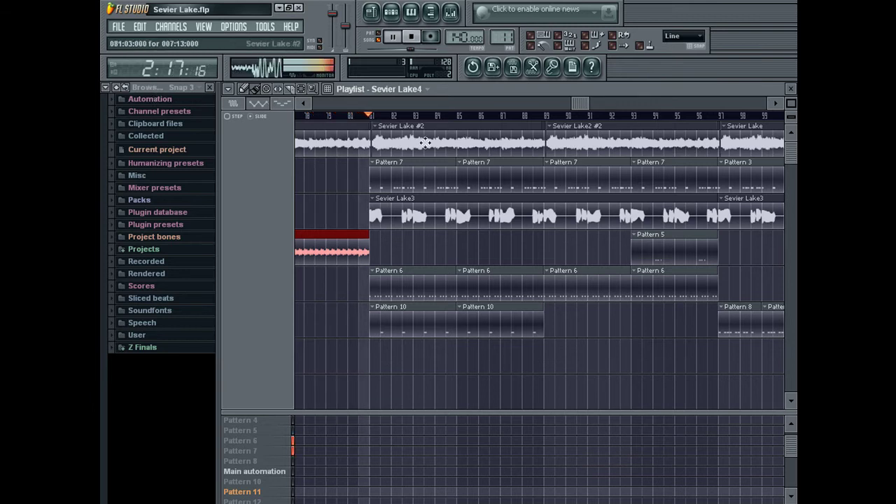
- Replace the Sevier Lake4 clip at bar 73 with the full-length Sevier Lake4 sample, ending at bar 85
left_click_drag(599, 105, 550, 105)
double_click(425, 246)
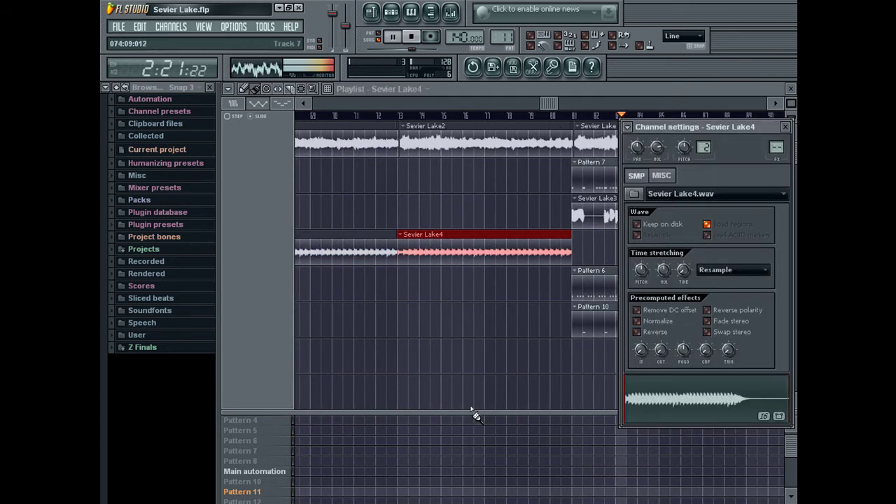
left_click_drag(661, 412, 434, 253)
right_click(423, 258)
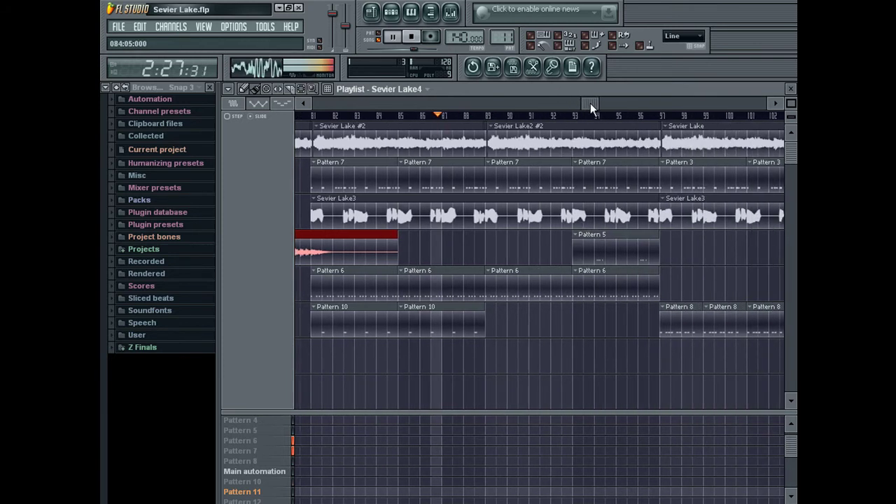
- Open Pattern 6 for editing and expand the 808 Drum Kit folder under Z Finals > Music Is Me
double_click(439, 284)
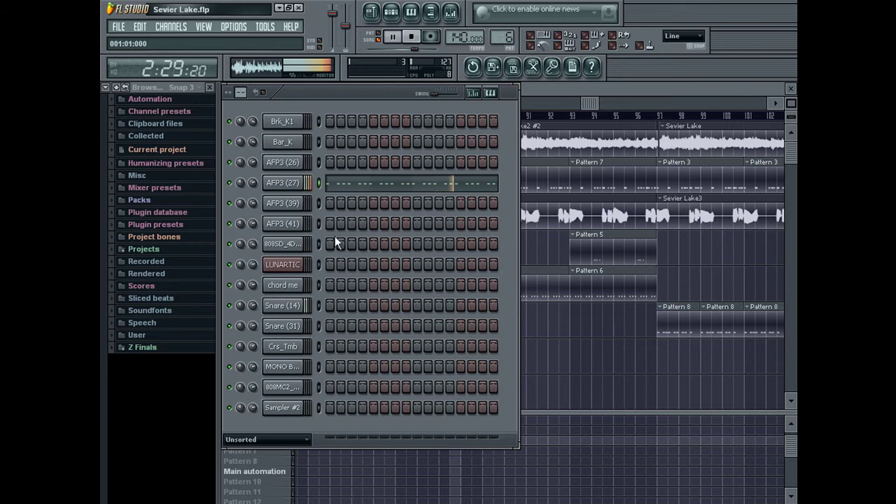
left_click(158, 348)
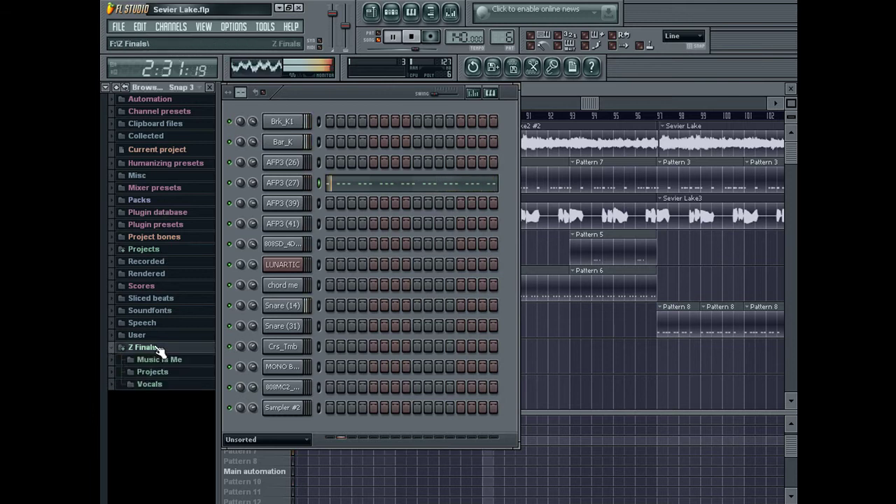
left_click(166, 359)
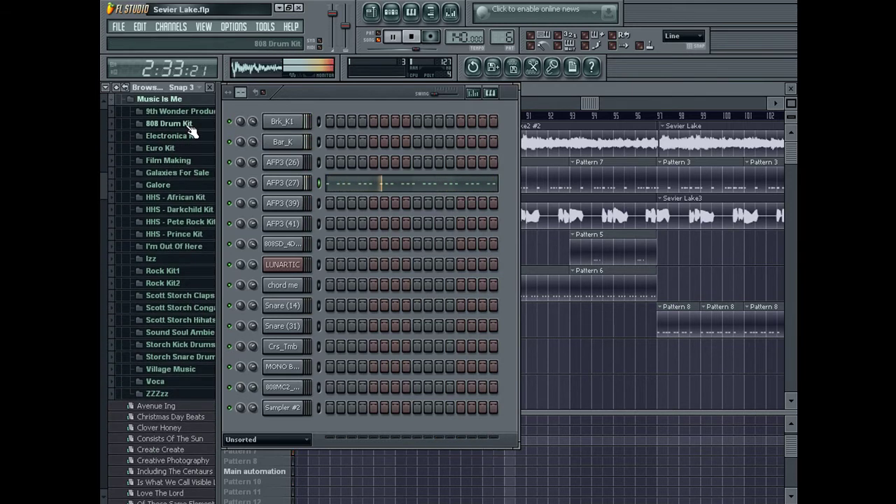
left_click(169, 124)
- Clone the AFP3 (27) channel and load the 808HH_Orig sample from the HiHat folder into the clone
right_click(302, 181)
left_click(324, 332)
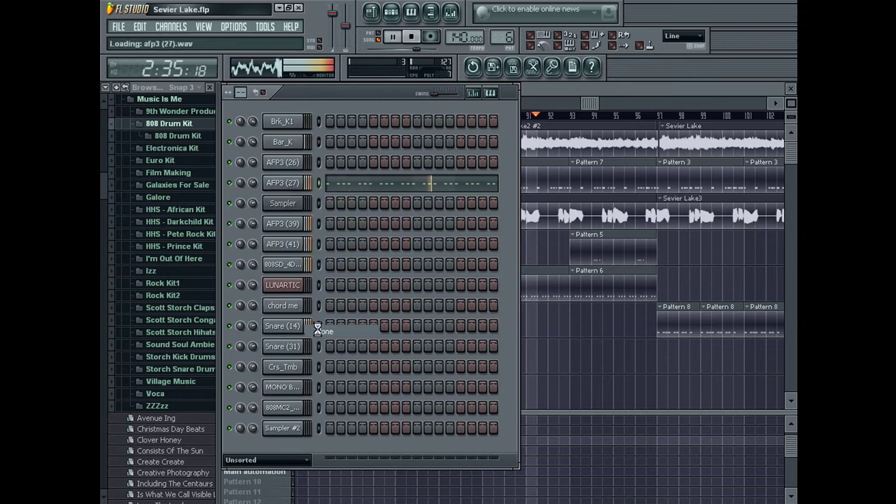
left_click(178, 135)
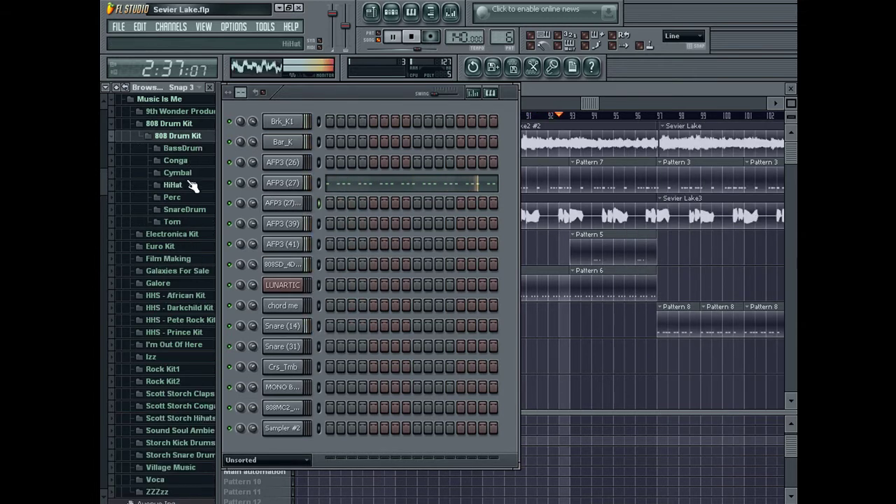
left_click(184, 184)
left_click_drag(188, 195, 283, 202)
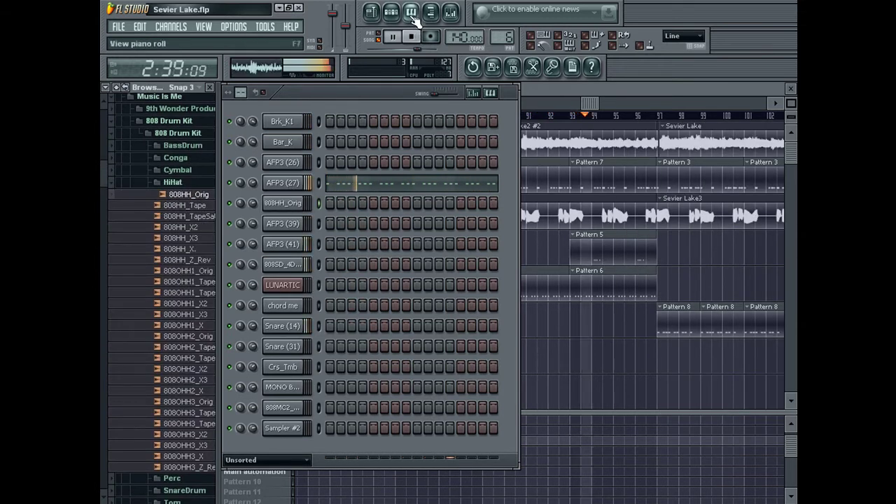
- Draw a half-bar hi-hat rhythm on C5 in the 808HH_Orig piano roll: one long note followed by five short notes
left_click(413, 16)
left_click(270, 189)
left_click(320, 190)
right_click(365, 189)
left_click(351, 190)
left_click(367, 191)
left_click(398, 189)
- Duplicate the half-bar hi-hat rhythm into the second half of bar 1 and delete the surplus notes
key("ctrl+a")
mouse_move(291, 104)
left_mouse_down()
mouse_move(360, 108)
mouse_move(243, 122)
left_mouse_up()
key("ctrl+b")
right_click(400, 189)
right_click(540, 190)
right_click(612, 190)
left_click(398, 189)
key("ctrl+a")
left_click_drag(283, 189, 405, 187)
right_click(538, 193)
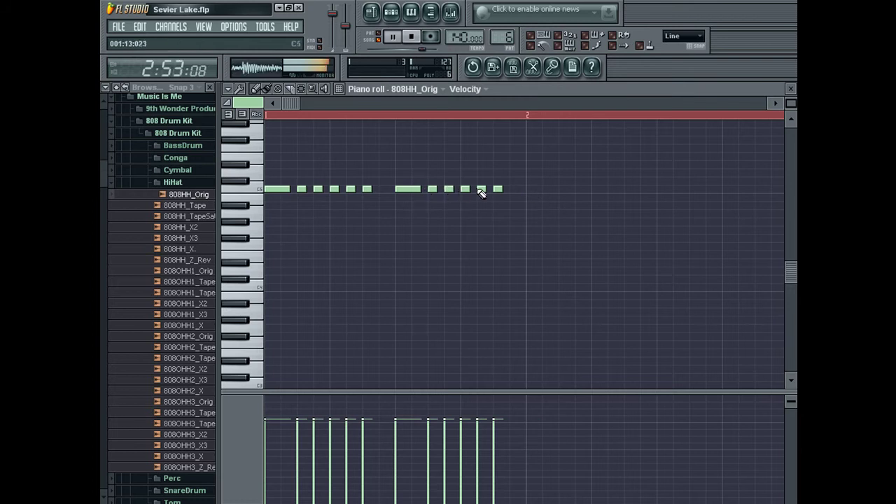
- Delete the first short note after bar 1's second long note, and duplicate the bar to fill four bars
right_click(433, 190)
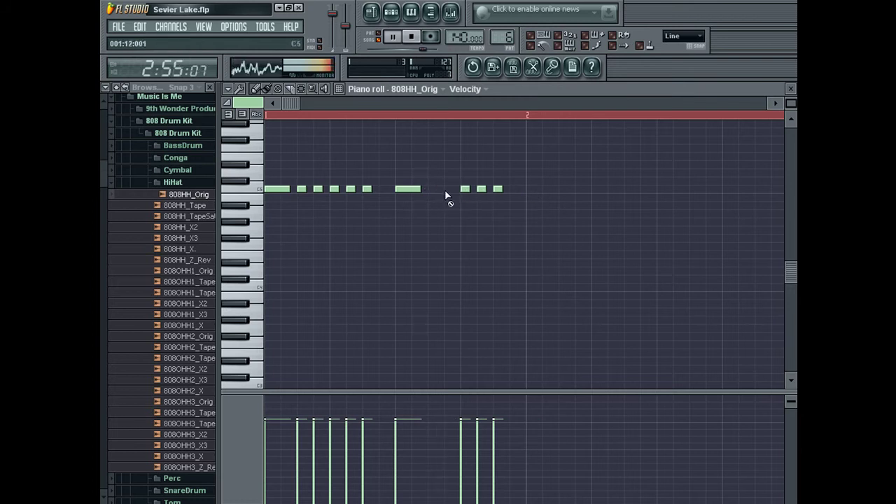
left_click(449, 189)
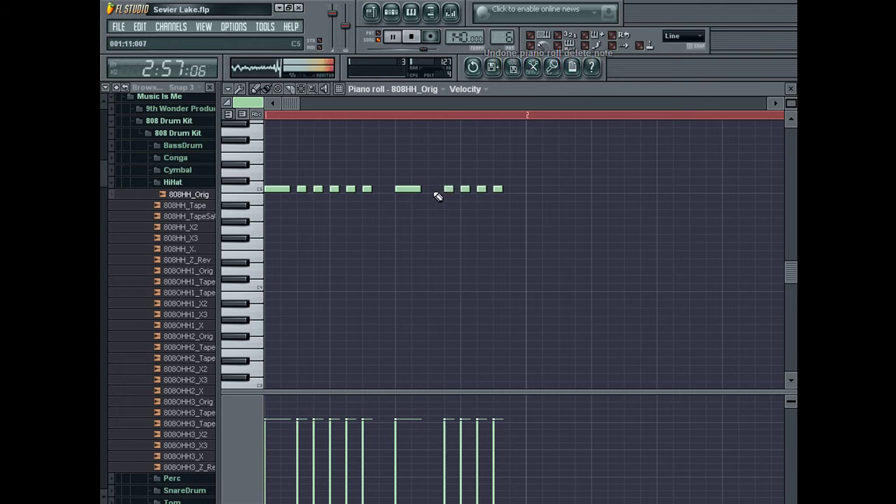
key("ctrl+a")
left_click_drag(354, 103, 291, 102)
key("ctrl+b")
key("ctrl+b")
- Shift all 808MC2_Orig notes in Pattern 8 slightly later with snapping set to (none), and restore snapping to Line
left_click(371, 13)
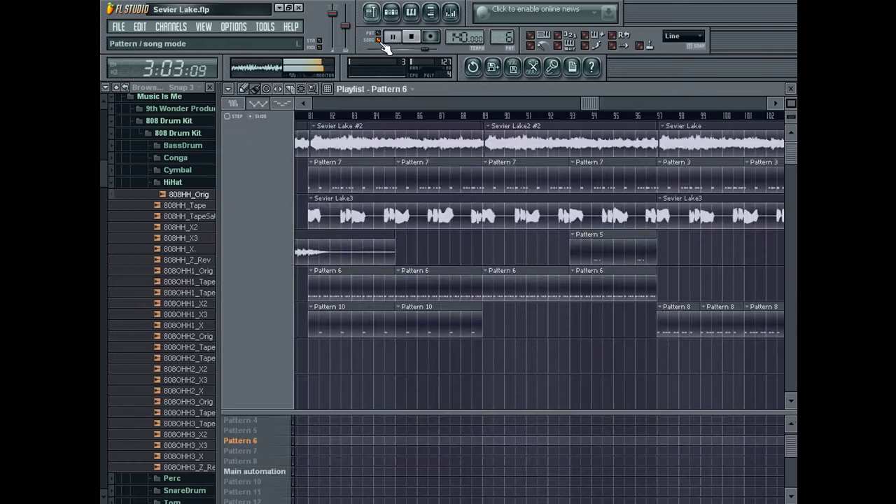
left_click_drag(595, 104, 666, 106)
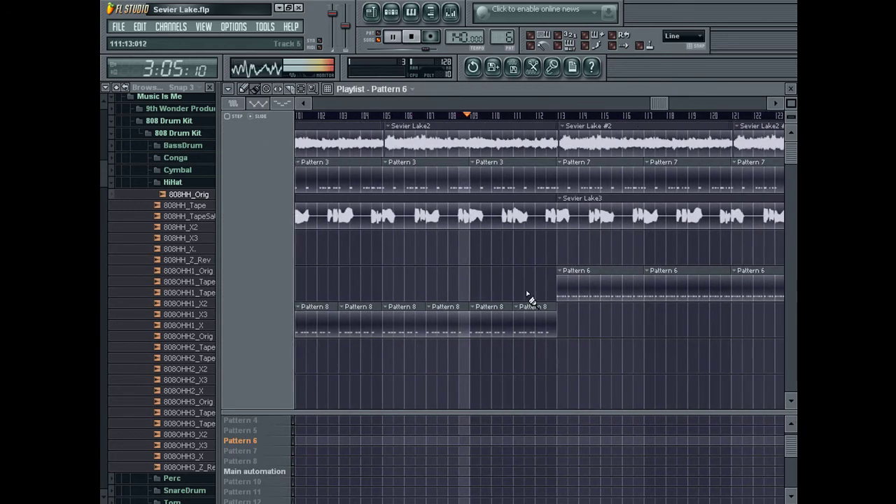
double_click(490, 321)
left_click(438, 413)
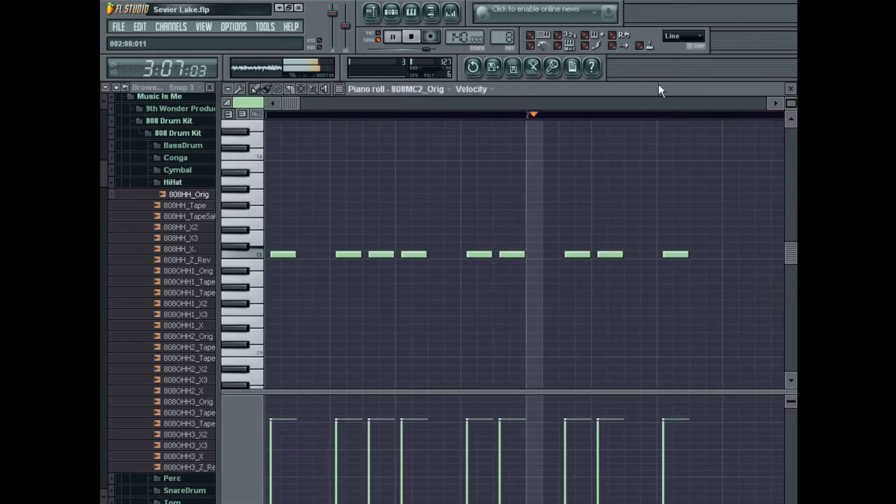
left_click(683, 36)
left_click(679, 80)
key("ctrl+a")
left_click_drag(570, 257, 582, 254)
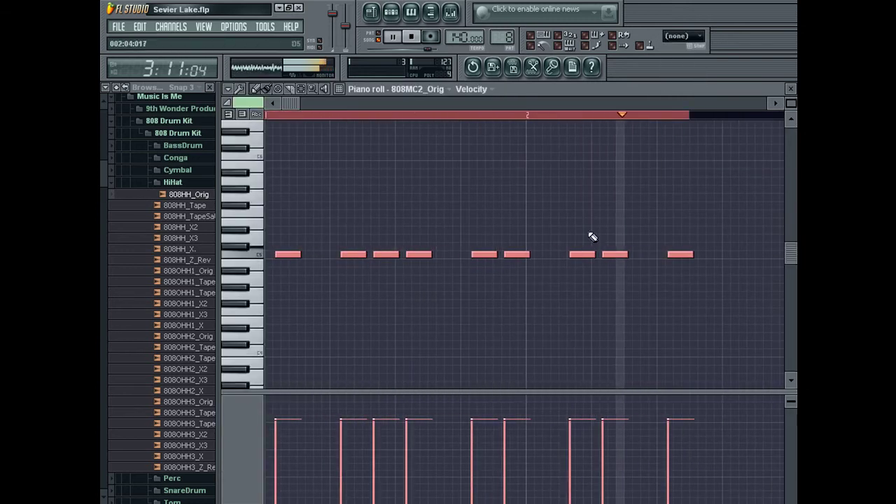
key("ctrl+d")
left_click(683, 36)
left_click(684, 47)
- In Pattern 6's 808HH_Orig piano roll, fill the gap after bar 4's second long note with short C5 notes
left_click(378, 40)
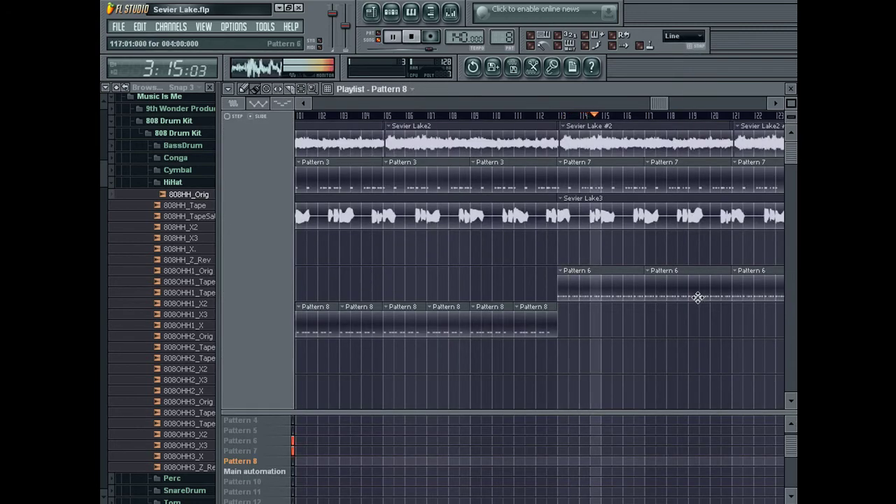
key("F7")
key("F6")
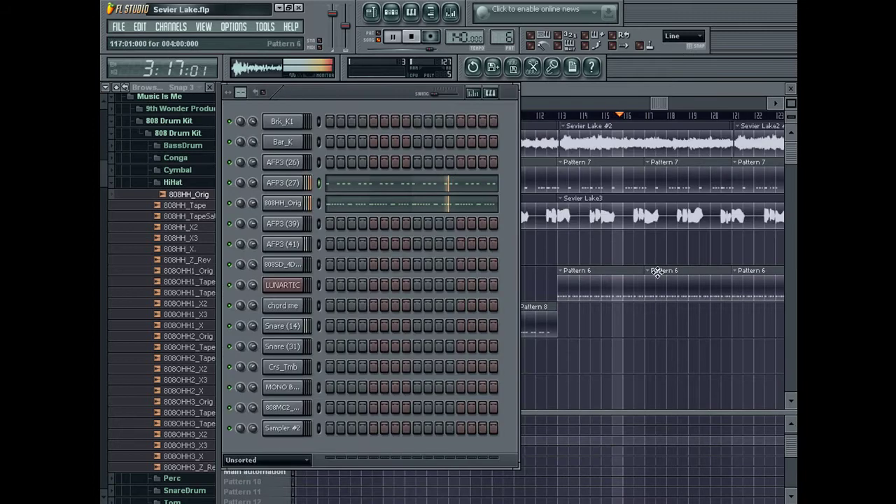
left_click(448, 205)
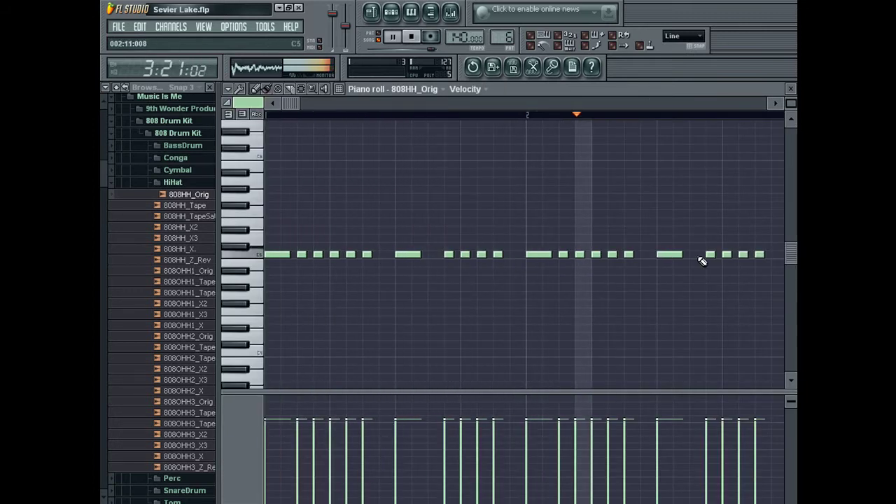
right_click(713, 256)
key("ctrl+z")
left_click_drag(468, 104, 549, 105)
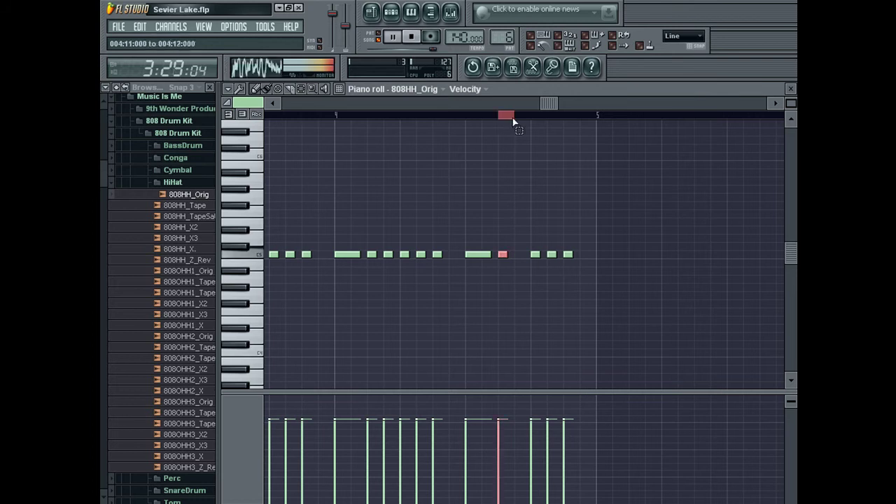
left_click(518, 254)
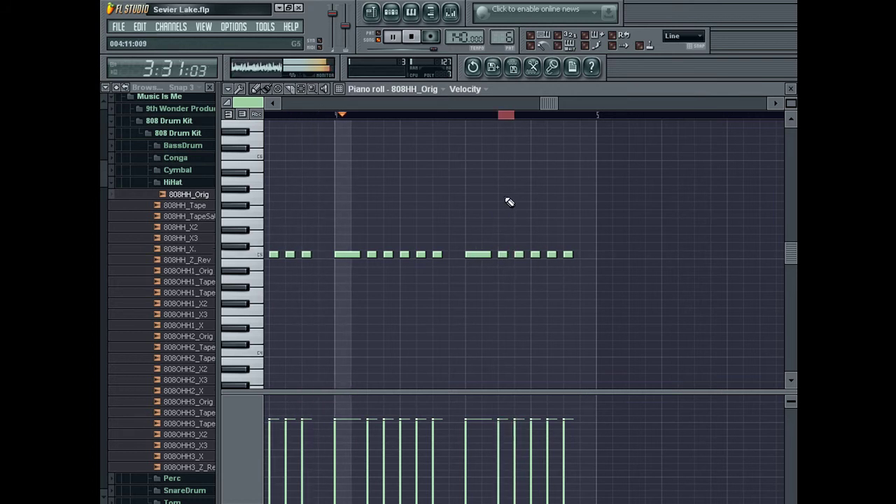
- Move the first short note in bar 3's second half one step earlier, and delete bar 4's second short note
left_click_drag(542, 113, 494, 130)
left_click_drag(423, 254, 411, 254)
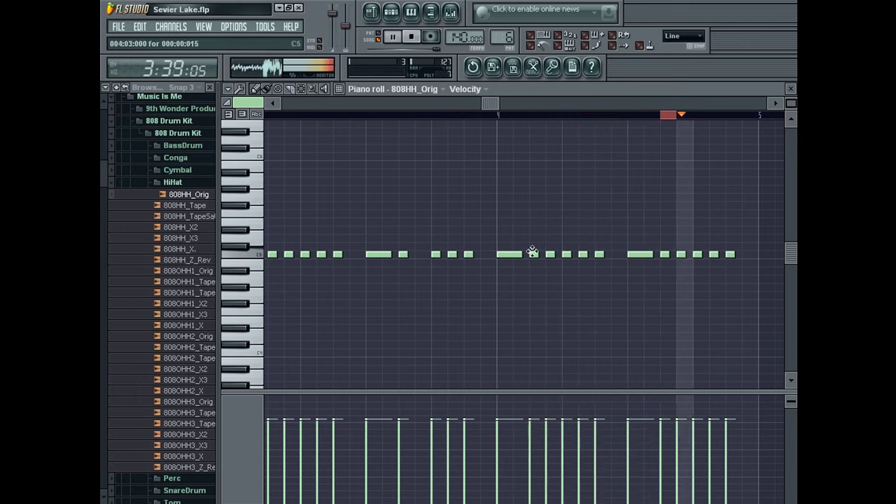
key("space")
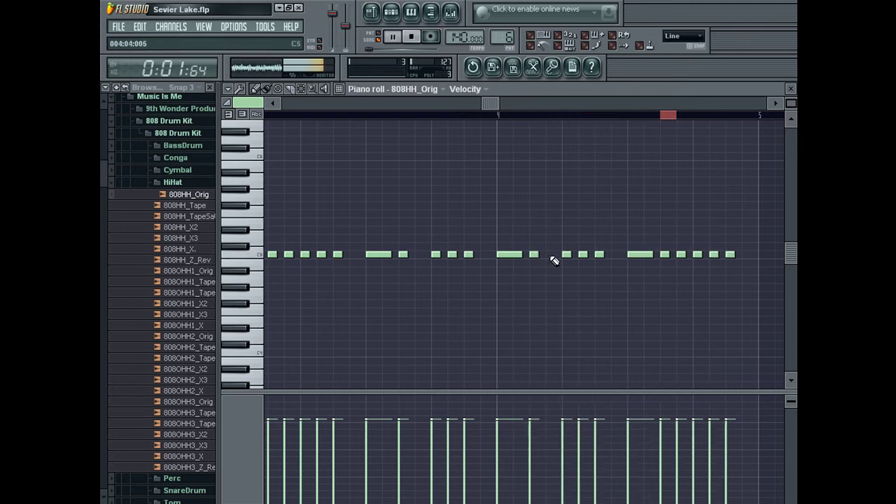
key("Escape")
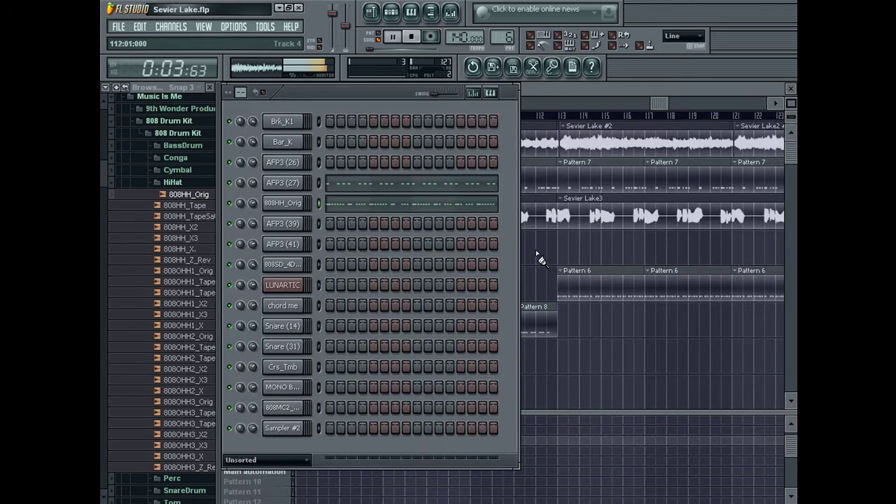
- Look through the Music Is Me samples in the browser and review the playlist arrangement from its beginning
left_click(175, 182)
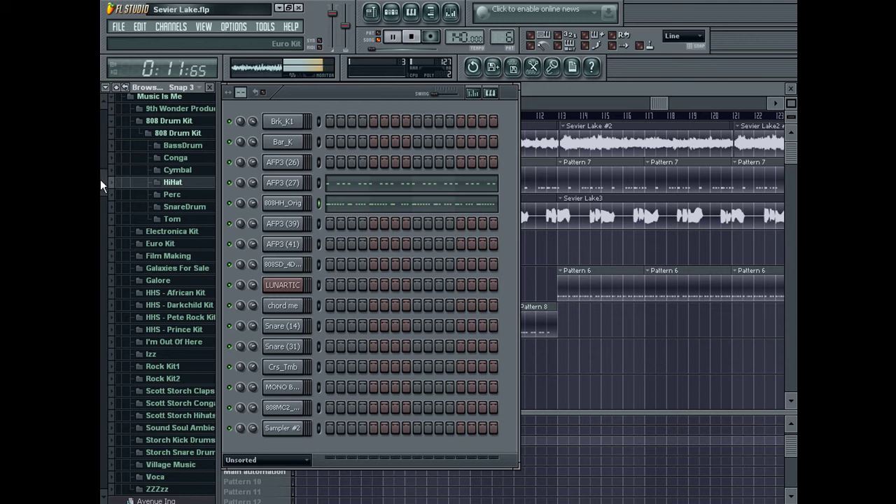
left_click_drag(101, 188, 102, 345)
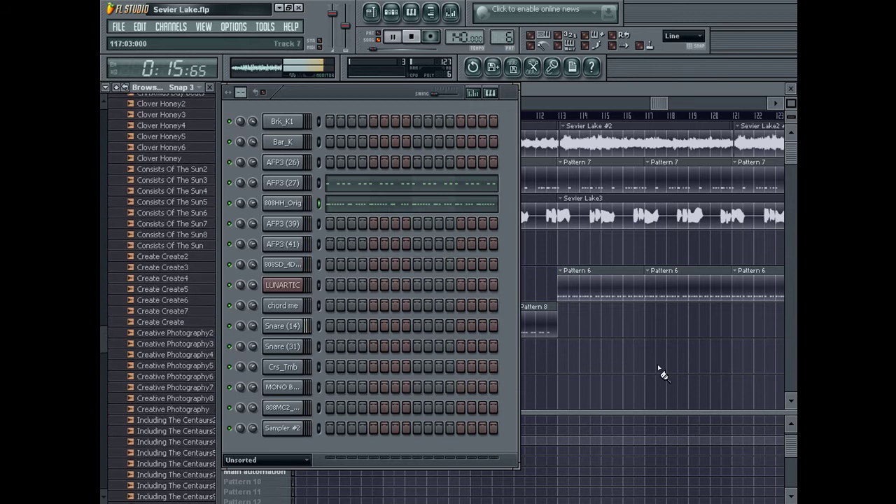
left_click(523, 180)
left_click(637, 116)
left_click_drag(660, 104, 273, 134)
left_click(583, 116)
left_click(551, 116)
left_click(521, 117)
- Select the playlist clips from bar 57 onward and duplicate them starting at bar 129
key("ctrl+a")
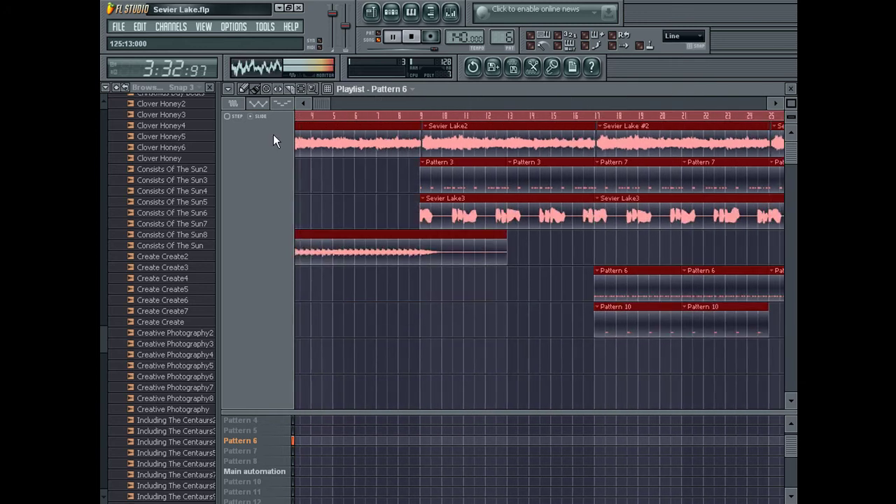
left_click_drag(315, 104, 498, 105)
left_click(312, 116)
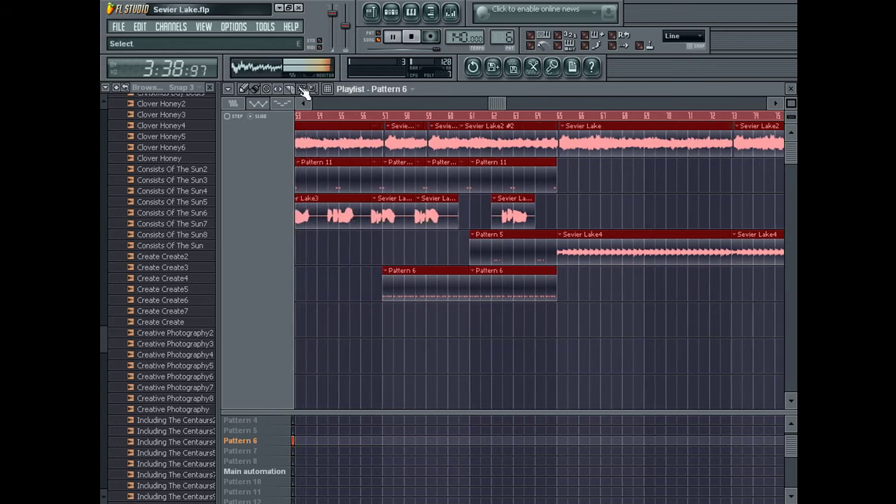
left_click_drag(501, 99, 496, 99)
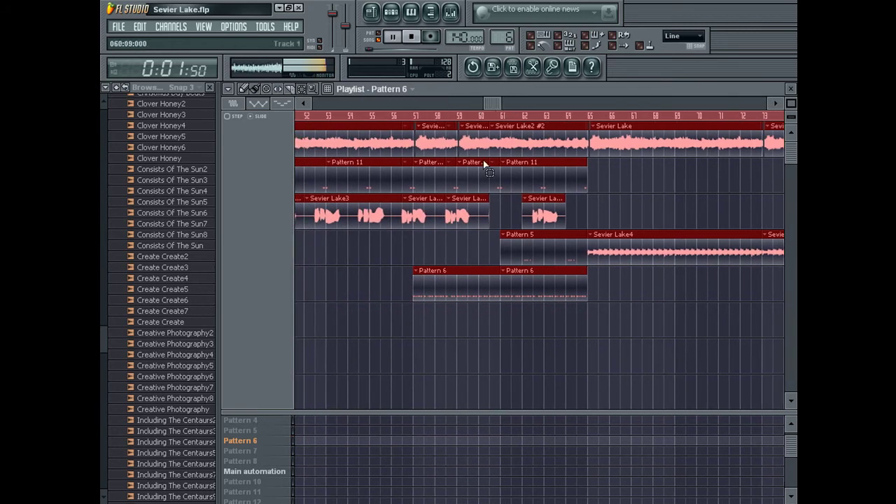
left_click(421, 303)
left_click_drag(422, 304, 521, 103)
left_click_drag(431, 336, 788, 7)
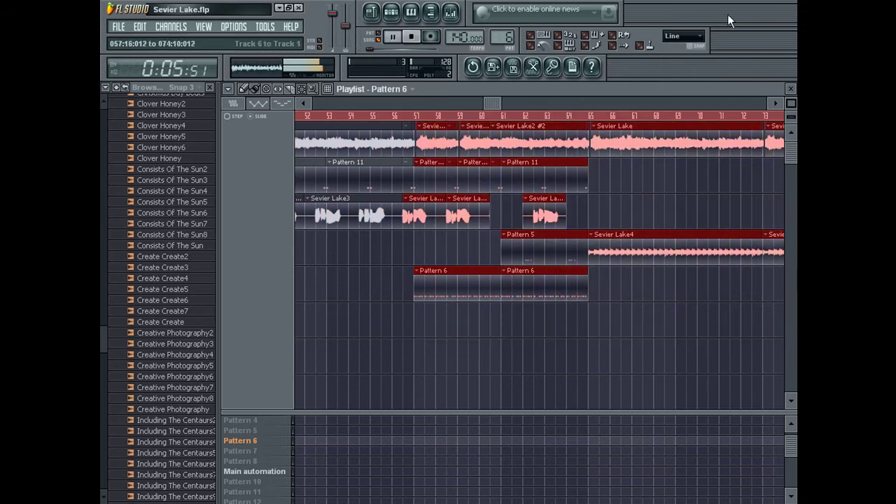
left_click_drag(504, 100, 750, 104)
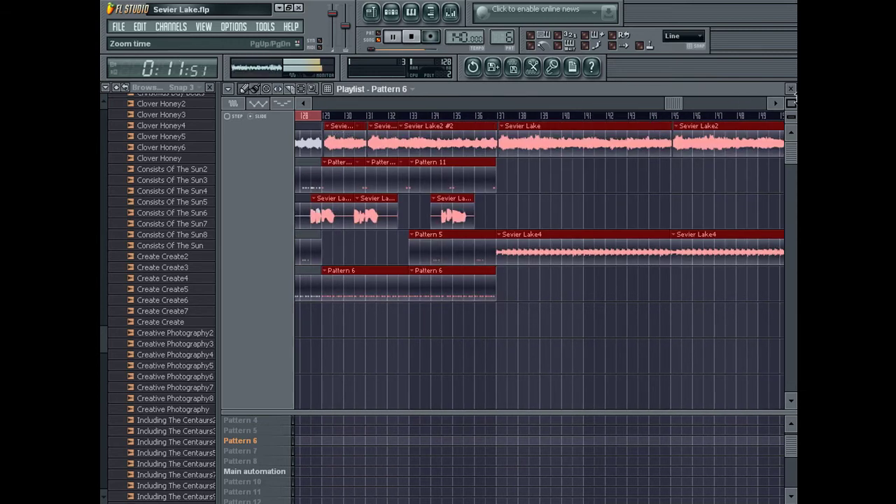
- Move the duplicated clips down three tracks and trim the first Sevier Lake3 copy to start at bar 129
left_click_drag(787, 102, 787, 93)
left_click_drag(666, 104, 657, 104)
left_click_drag(472, 212, 467, 329)
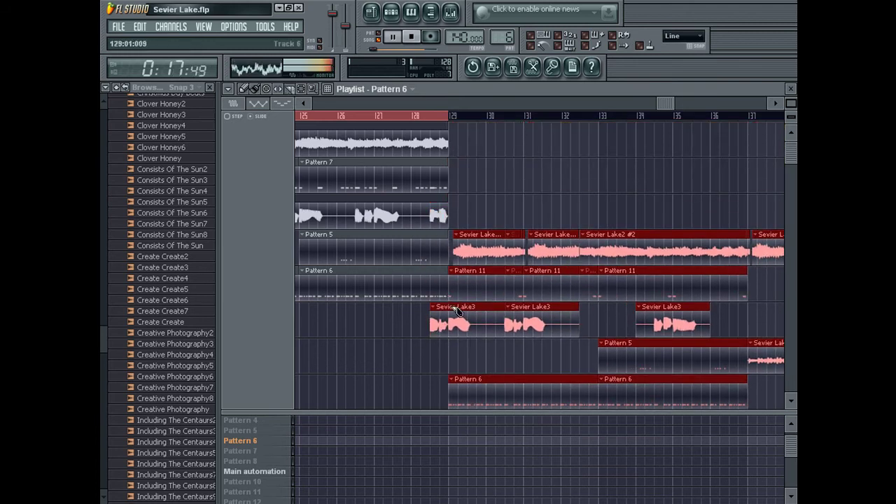
left_click(440, 354)
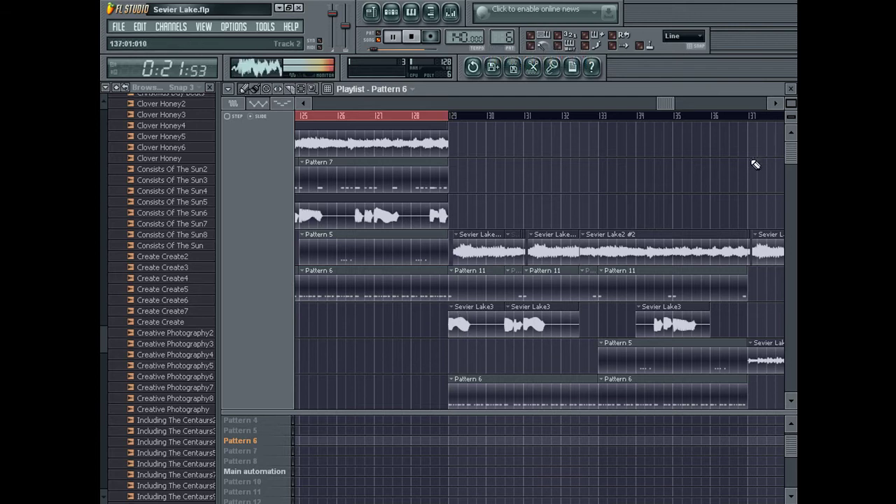
- Select all playlist clips from bar 129 onward and move them up three tracks
left_click_drag(791, 103, 792, 114)
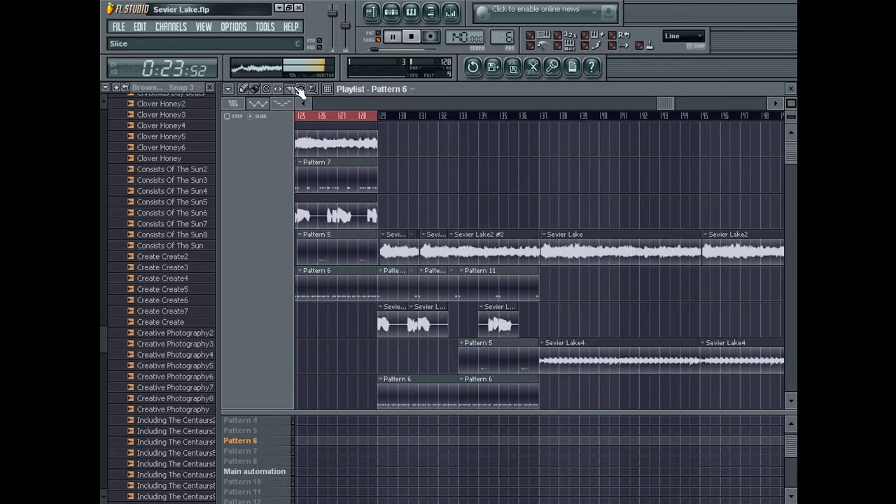
left_click_drag(378, 213, 783, 406)
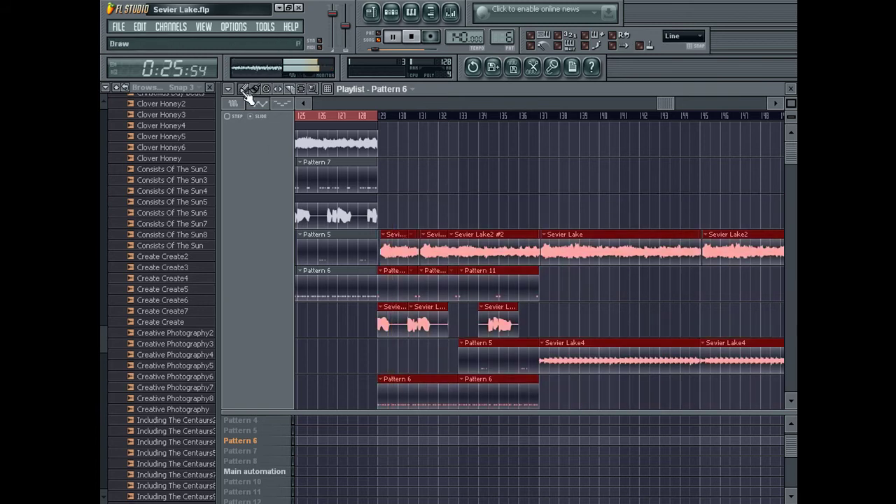
left_click(309, 116)
left_click_drag(315, 115, 286, 114)
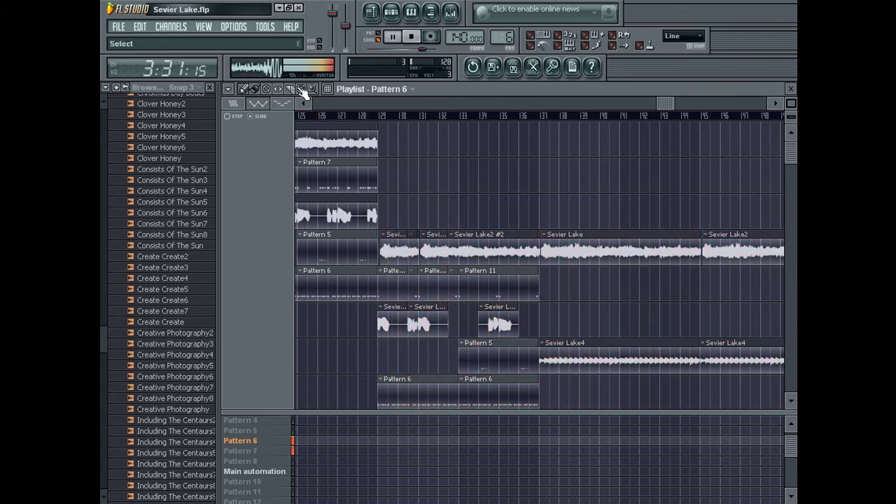
left_click_drag(398, 193, 783, 406)
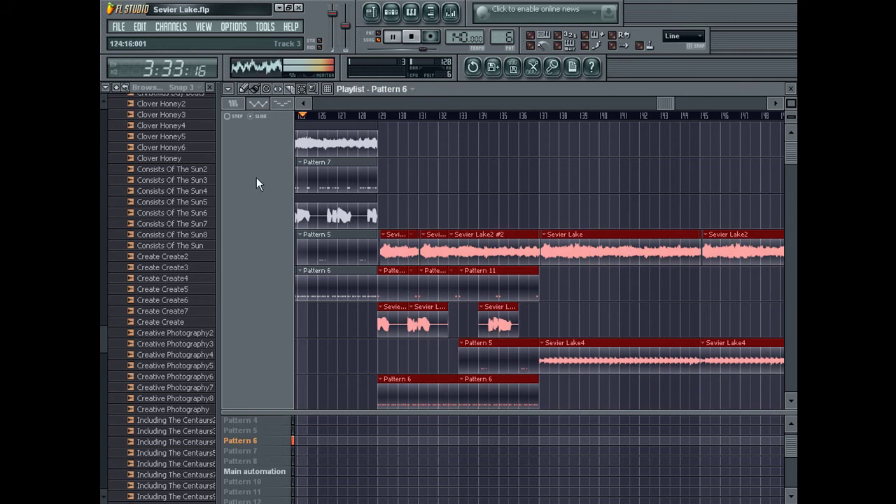
left_click_drag(390, 251, 390, 142)
mouse_move(792, 101)
left_mouse_down()
mouse_move(791, 111)
mouse_move(791, 101)
left_mouse_up()
right_click(575, 352)
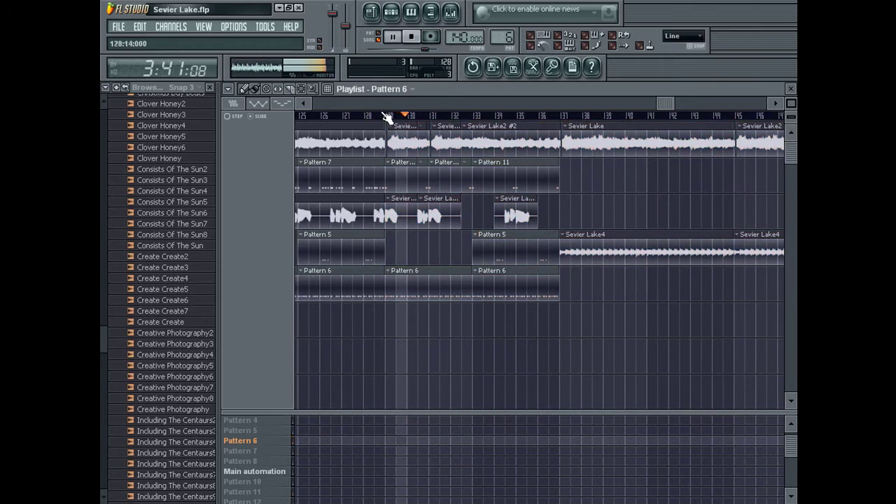
- Play the transition into bar 129 and delete the two Pattern 6 clips between bars 129 and 137
left_click(329, 117)
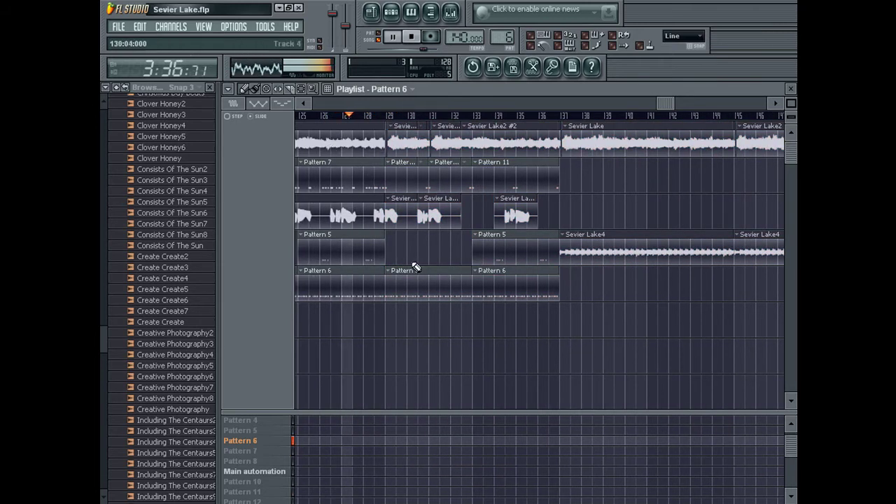
right_click(424, 293)
right_click(525, 300)
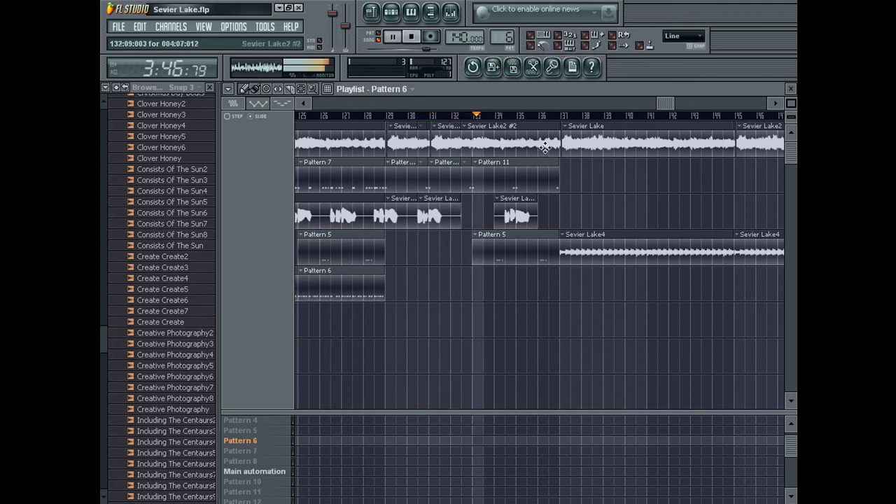
- Select bars 137 to 153 in the playlist and create a master volume automation clip over that range
left_click_drag(665, 103, 695, 102)
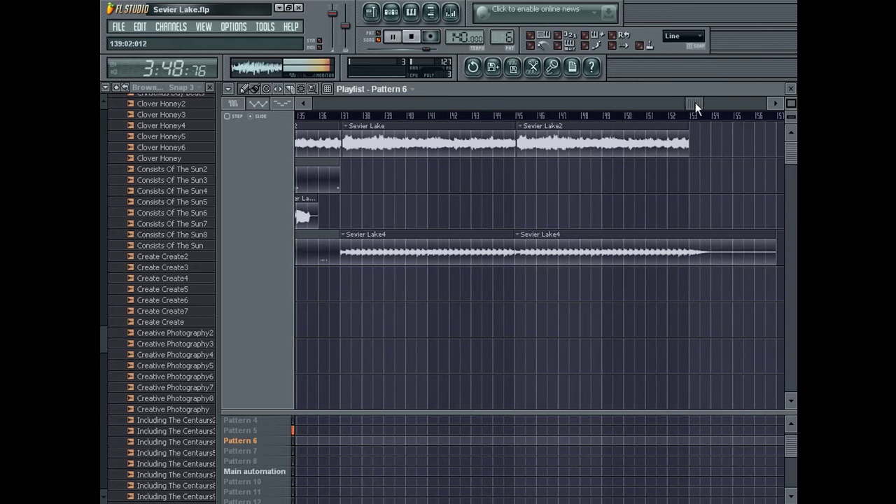
left_click(301, 115)
left_click_drag(344, 120, 688, 157)
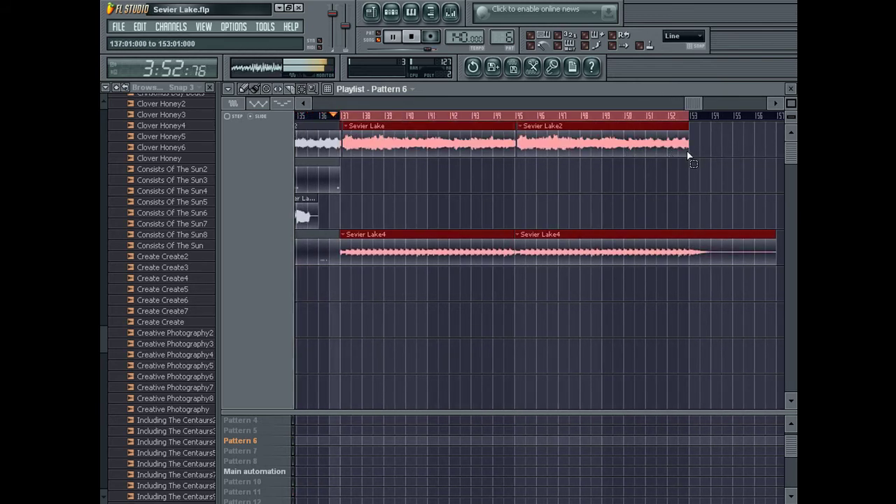
right_click(332, 14)
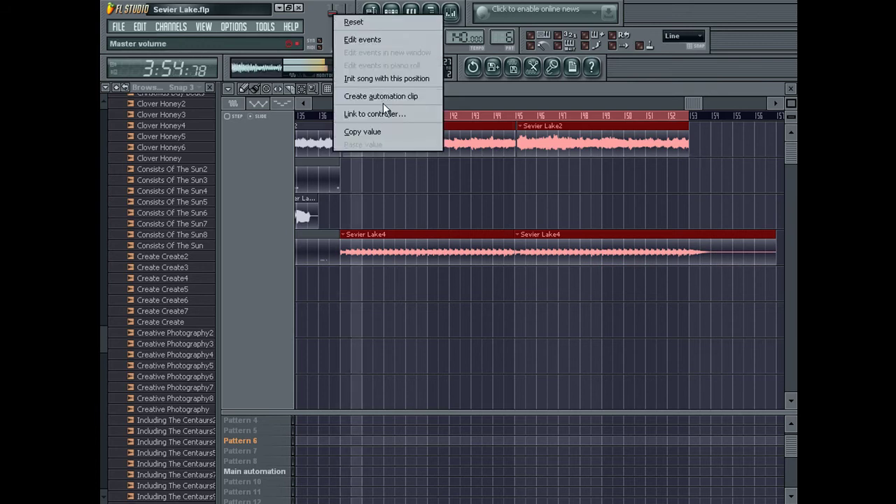
left_click(383, 101)
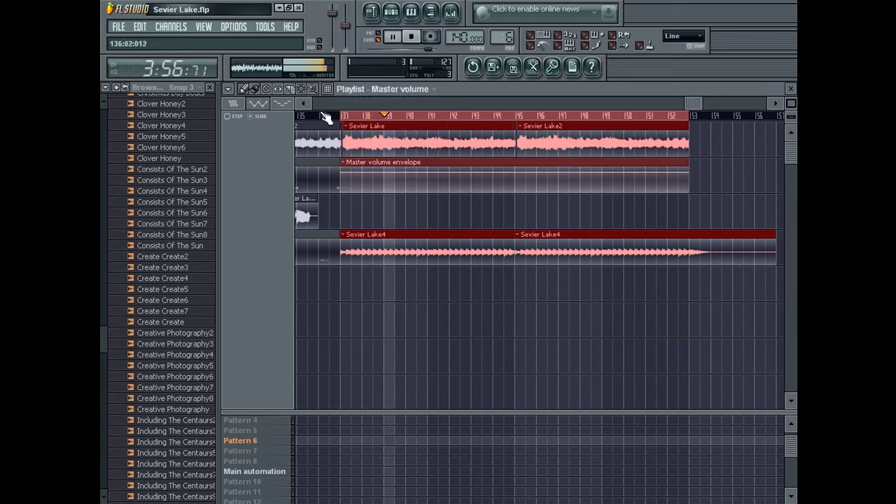
- Lower the master volume envelope's end point at bar 153 to zero to create a fade-out
left_click(350, 116)
left_click_drag(349, 116, 257, 118)
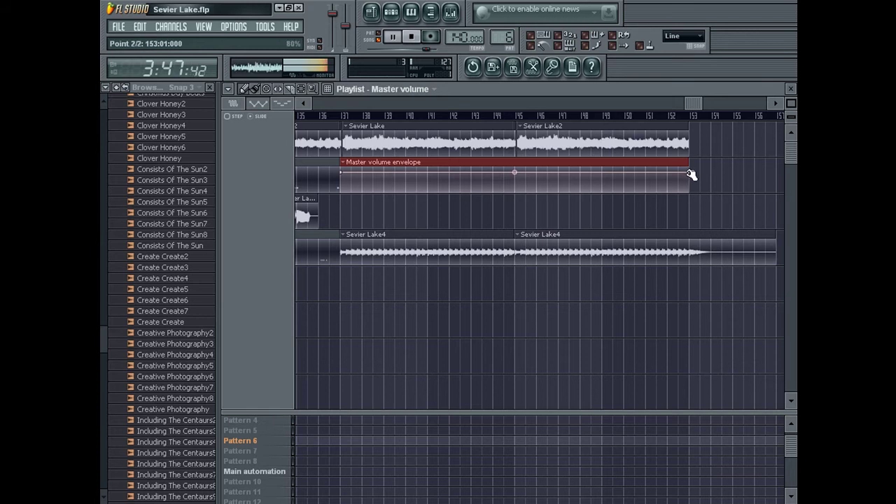
left_click_drag(690, 173, 694, 207)
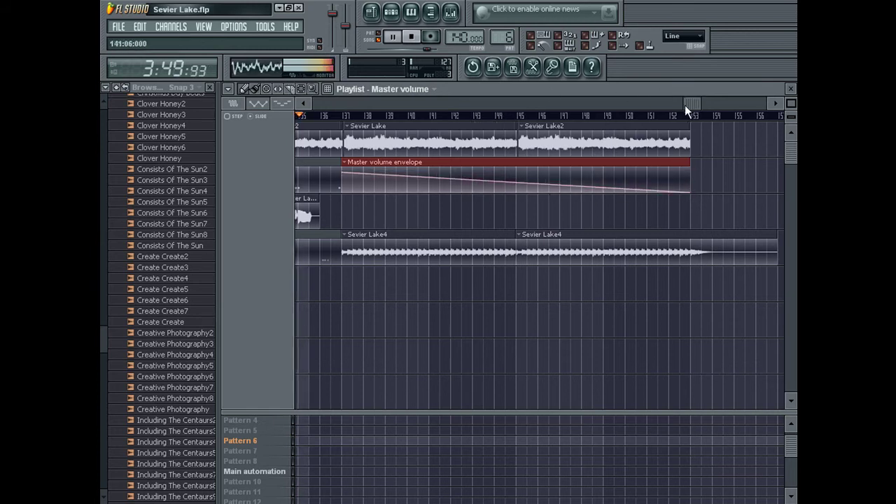
- Delete the Pattern 5 clip at bar 133, and slice Pattern 11 at bar 136 to remove its last bar
left_click_drag(685, 104, 668, 104)
left_click(395, 116)
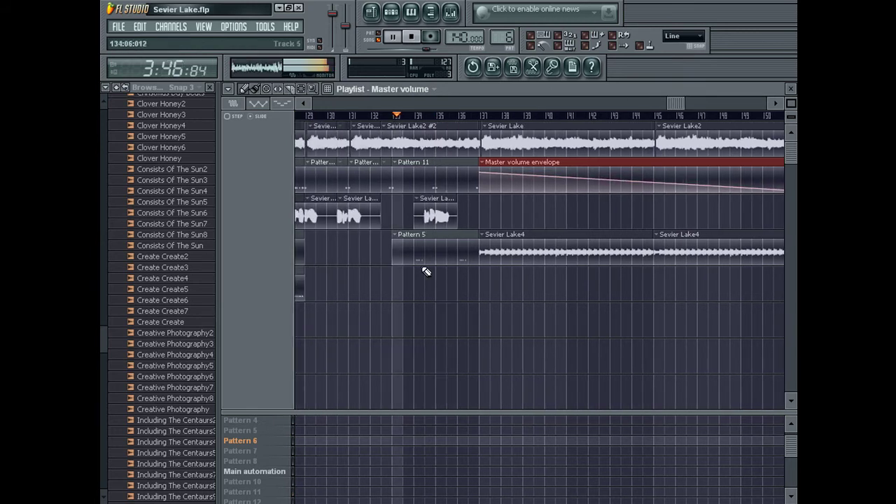
right_click(441, 255)
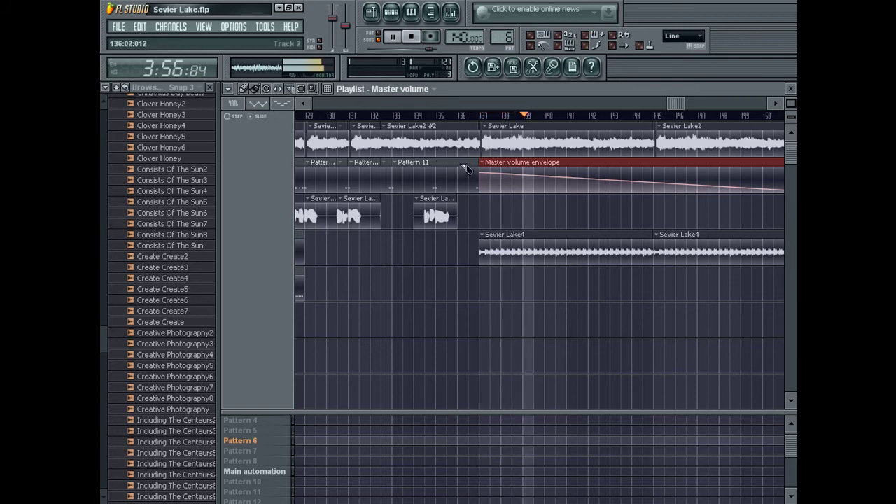
key("ctrl+z")
left_click_drag(464, 186, 462, 188)
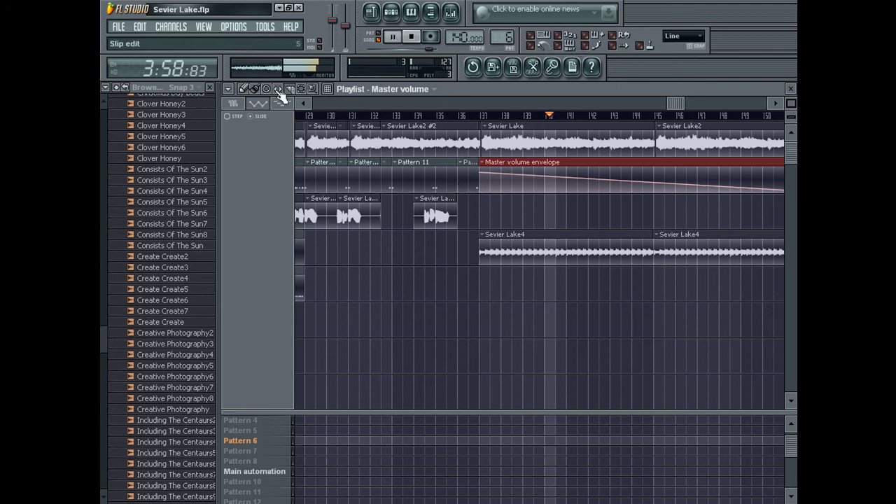
left_click_drag(682, 103, 676, 126)
- Replace the two Sevier Lake4 clips at bars 137 and 145 with one full-length clip starting at bar 137
left_click(646, 252)
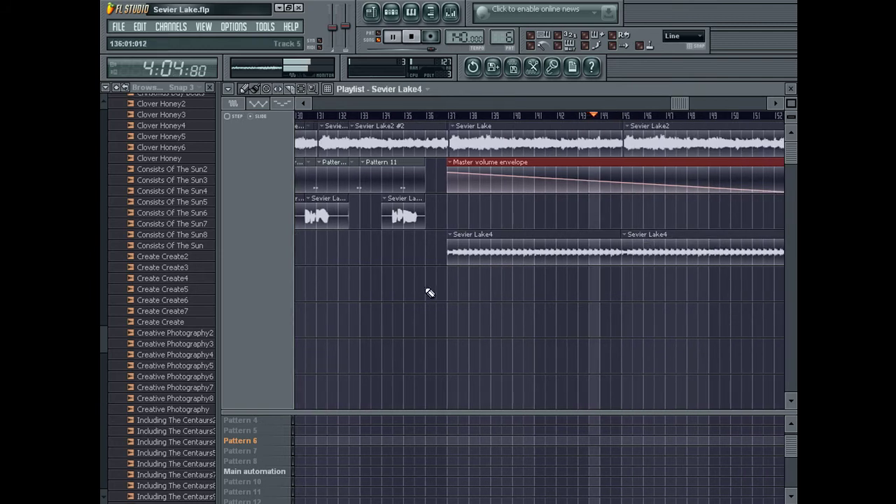
left_click(445, 284)
left_click_drag(487, 276, 515, 249)
right_click(495, 253)
right_click(661, 242)
- Slice the Sevier Lake4 clip at bar 145 and move its tail to start at bar 147
left_click_drag(696, 104, 723, 103)
left_click_drag(792, 103, 792, 93)
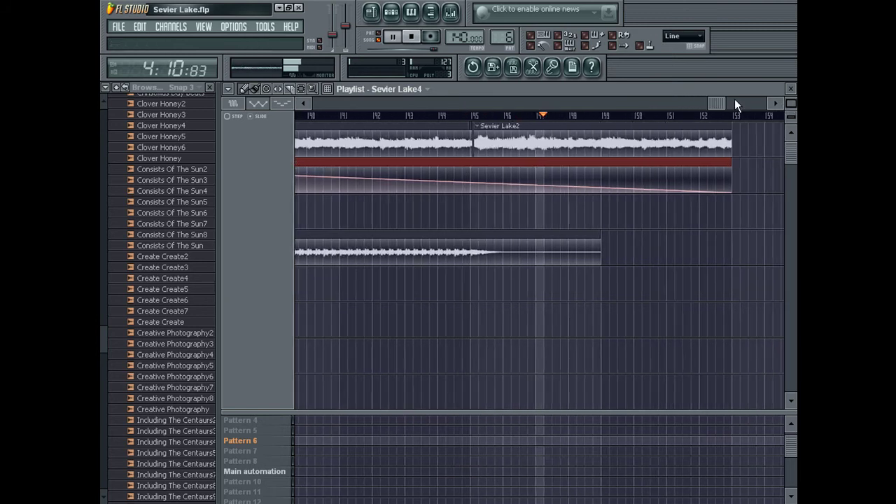
left_click_drag(442, 116, 322, 103)
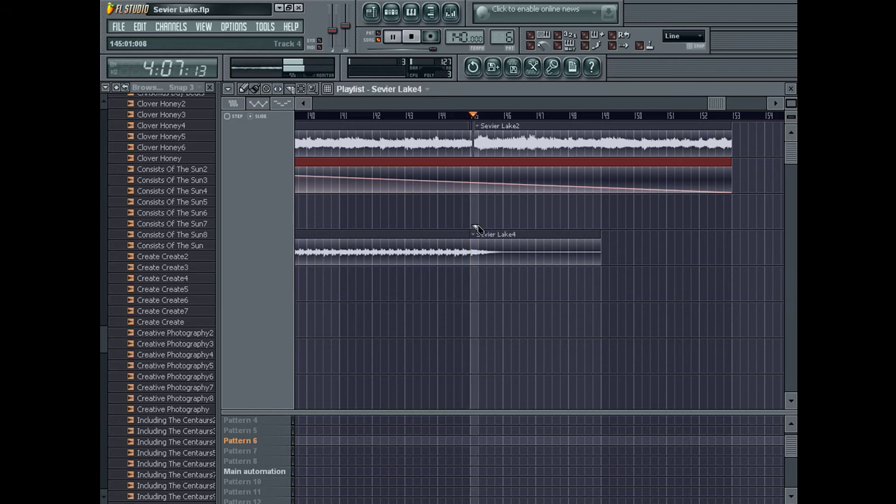
left_click(433, 116)
right_click(573, 258)
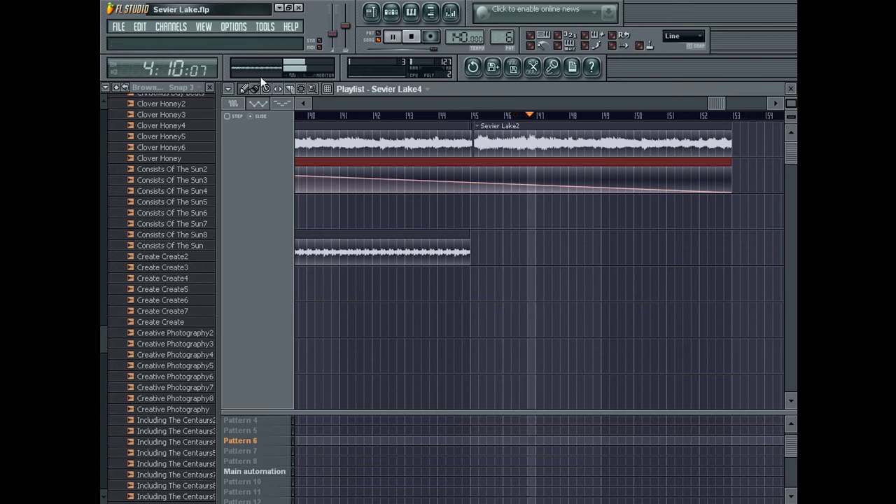
left_click(140, 26)
left_click(152, 43)
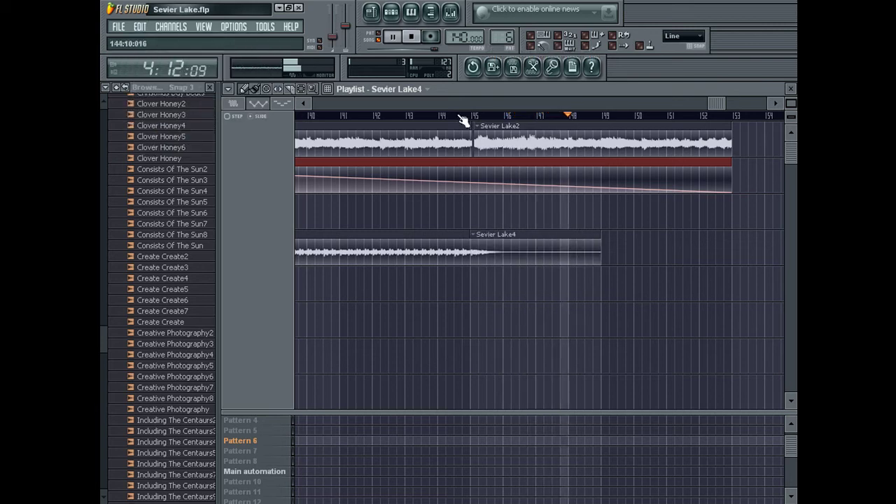
left_click_drag(511, 253, 577, 253)
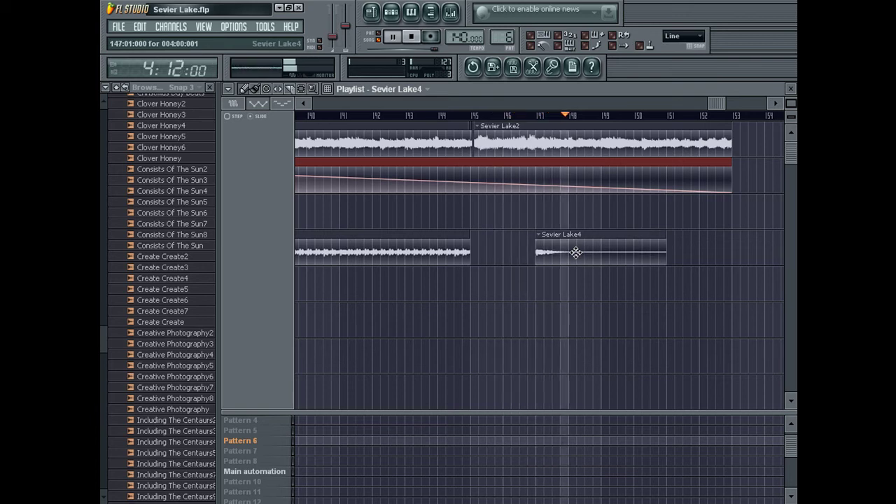
left_click(605, 283)
right_click(577, 254)
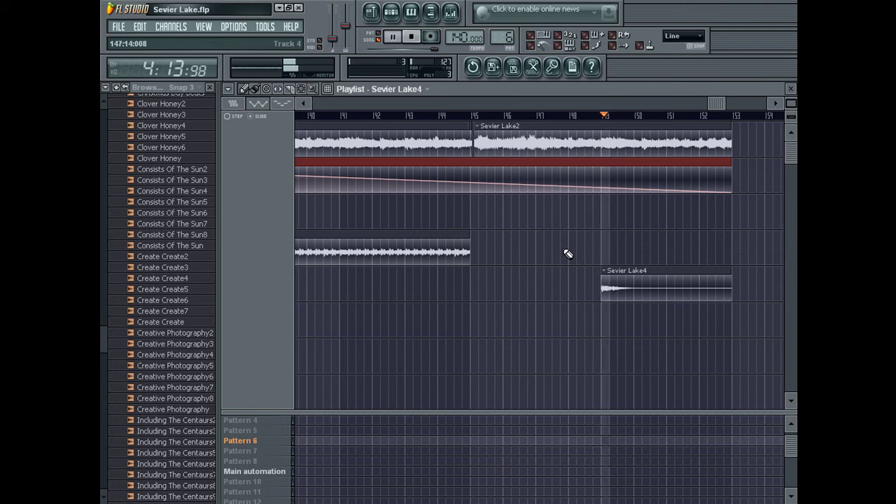
left_click(566, 254)
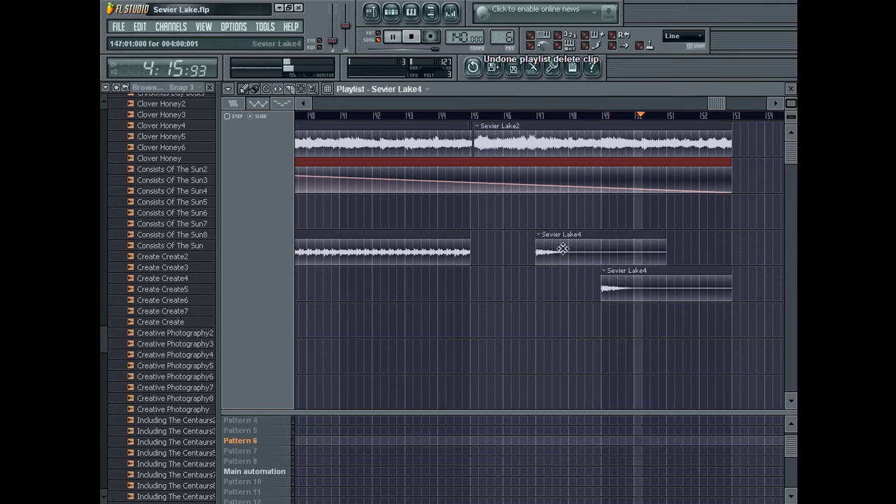
right_click(620, 290)
- Find the Vocal Dear Summer8 (2) sample in the browser and place it on the fifth track near the song's start
left_click_drag(329, 103, 102, 134)
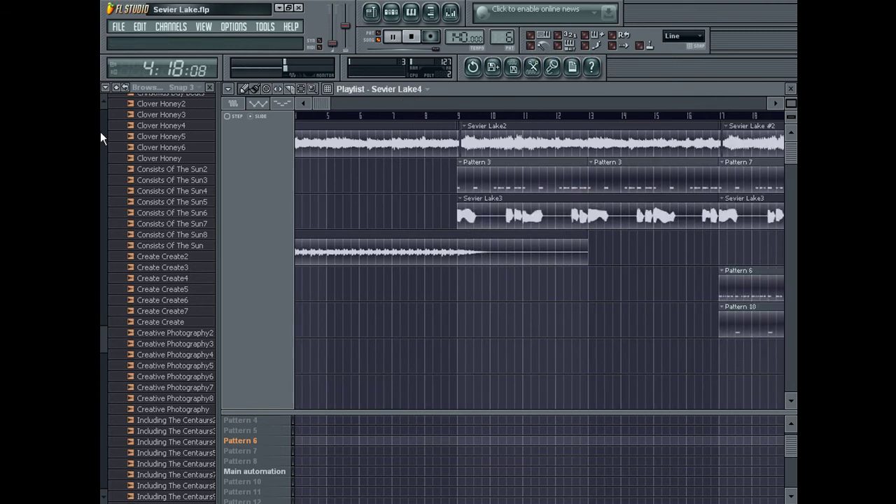
key("space")
key("space")
scroll(133, 343, "down", 15)
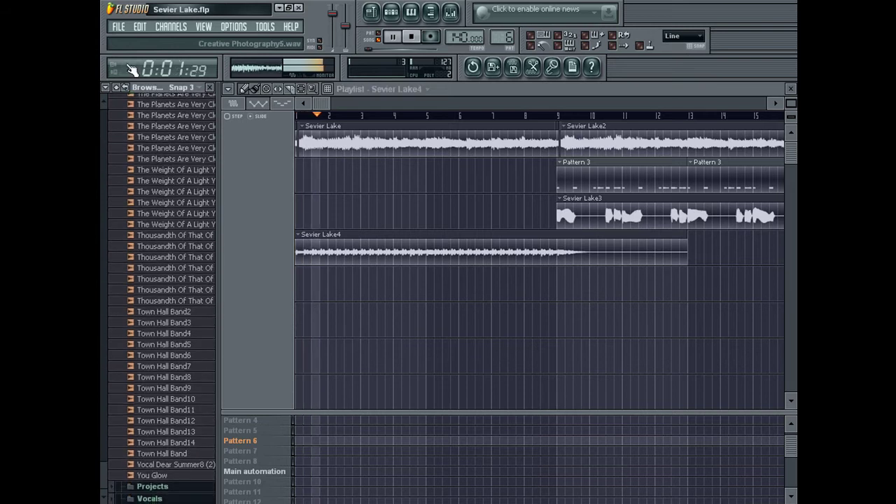
left_click(119, 87)
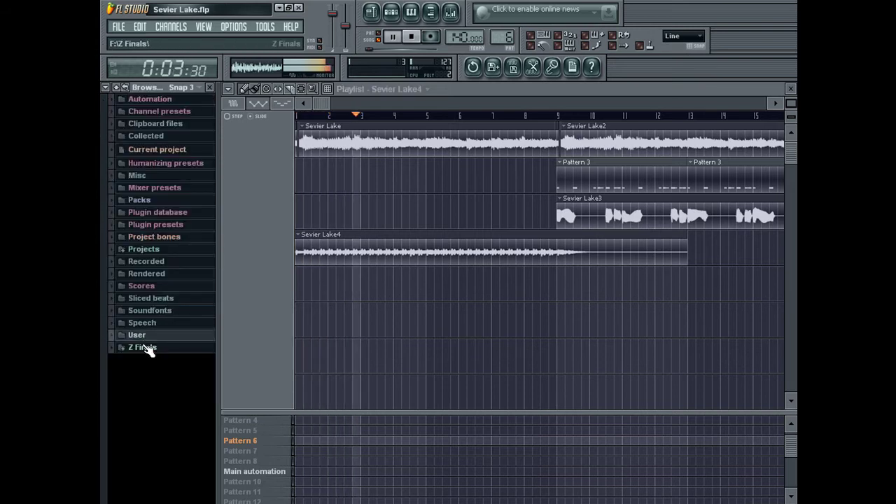
left_click(143, 347)
left_click(151, 360)
left_click_drag(104, 401, 369, 210)
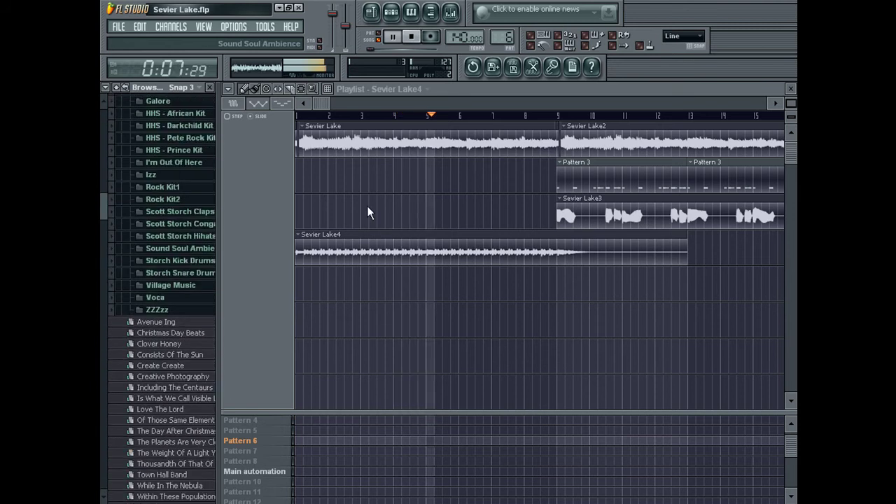
scroll(143, 297, "down", 10)
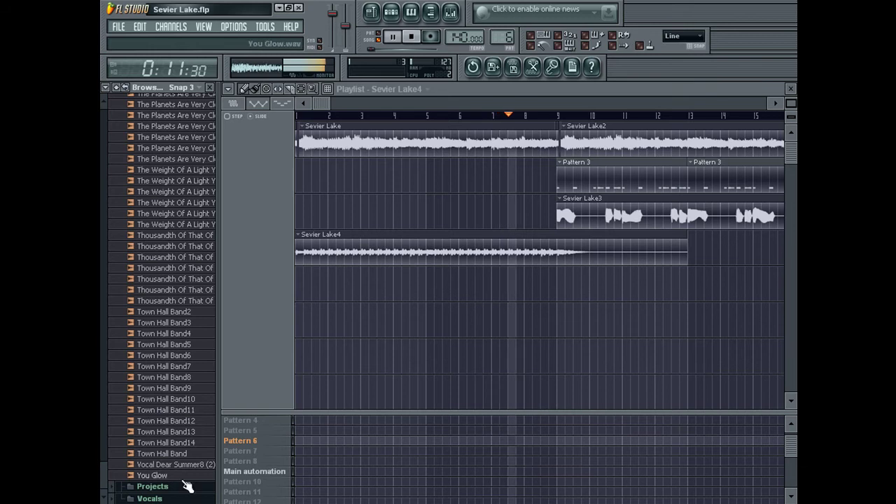
left_click(175, 465)
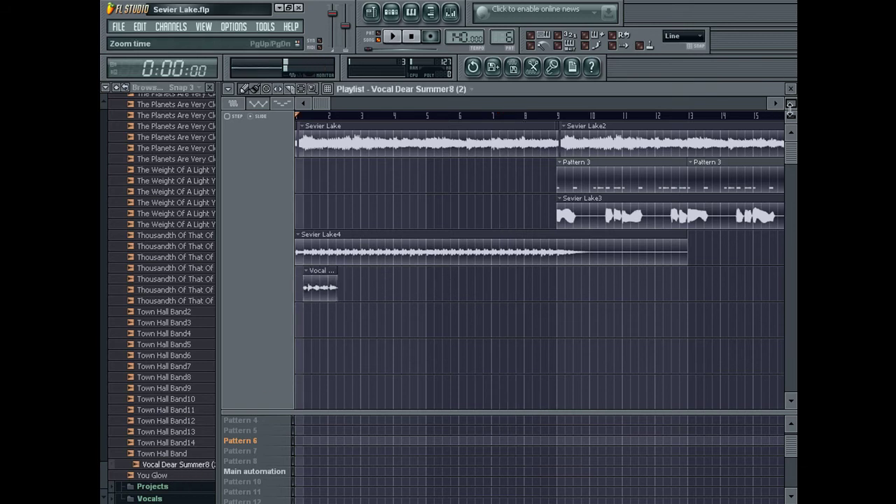
- Shift the arrangement so the Vocal Dear Summer8 (2) clip starts at bar 1 and the opening Sevier Lake4 clip starts at bar 2
left_click_drag(791, 110, 791, 137)
left_click_drag(349, 285, 400, 245)
right_click(400, 245)
key("ctrl+z")
key("ctrl+a")
right_click(391, 254)
left_click_drag(374, 294, 423, 283)
left_click_drag(500, 292, 462, 294)
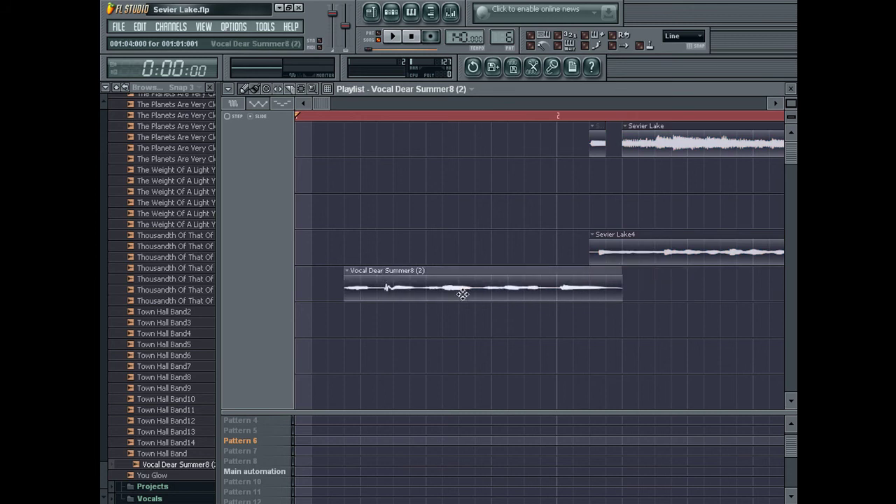
key("ctrl+a")
left_click_drag(400, 268, 311, 136)
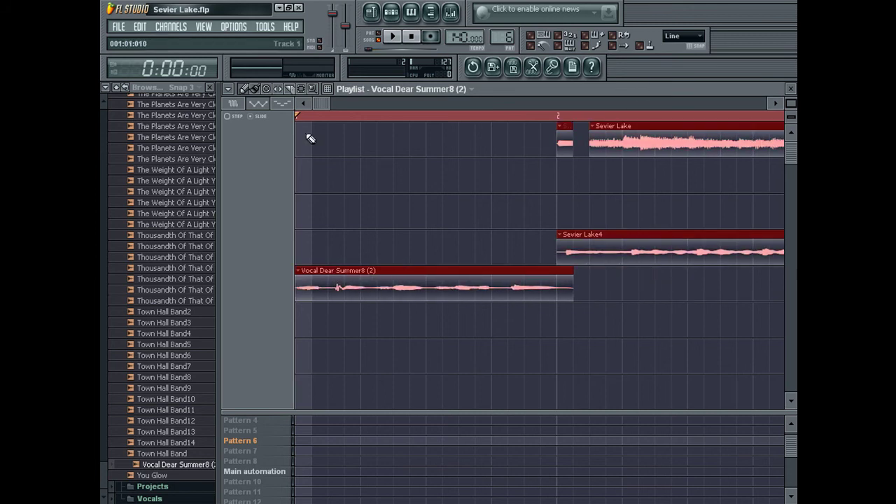
- Create a master volume automation clip over the first step of bar 1
left_click(310, 116)
right_click(333, 18)
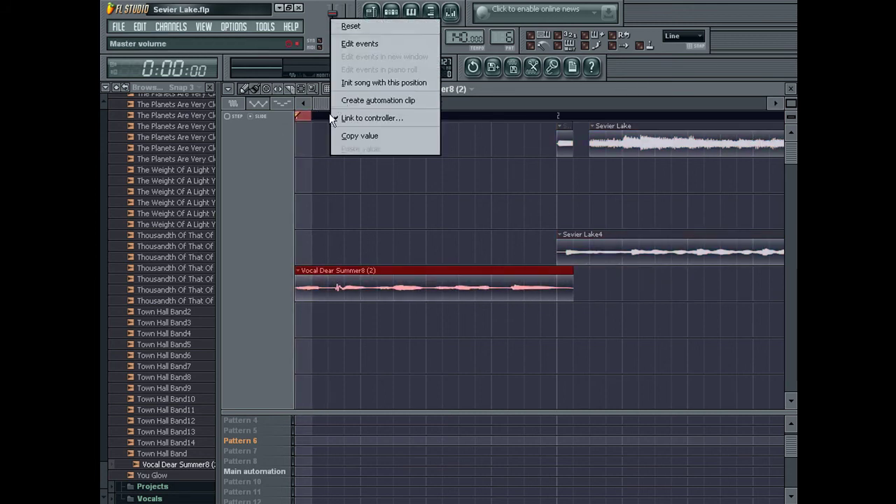
left_click(374, 100)
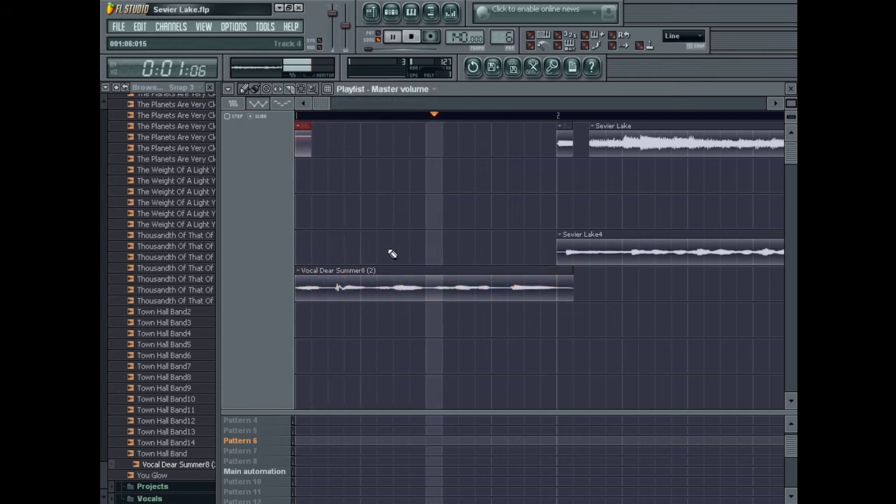
- Set the channel volume of the Vocal Dear Summer8 (2) clip to 69% and play the intro from the start
double_click(386, 286)
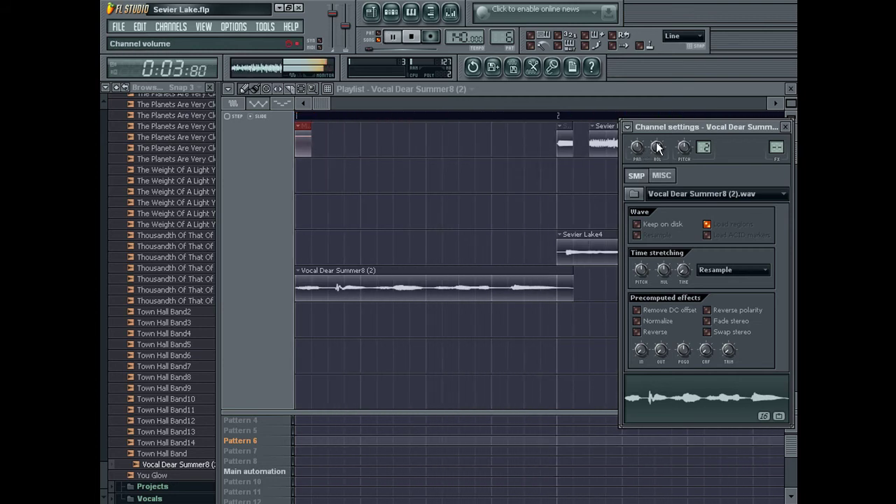
key("space")
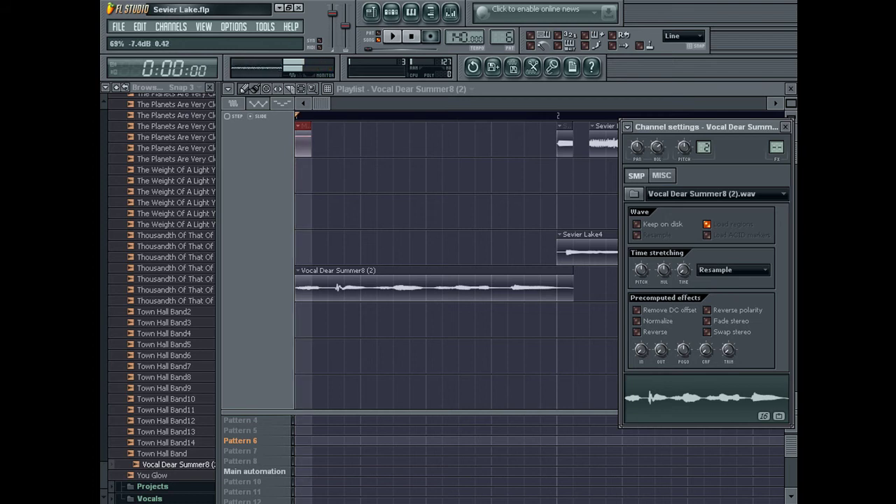
key("space")
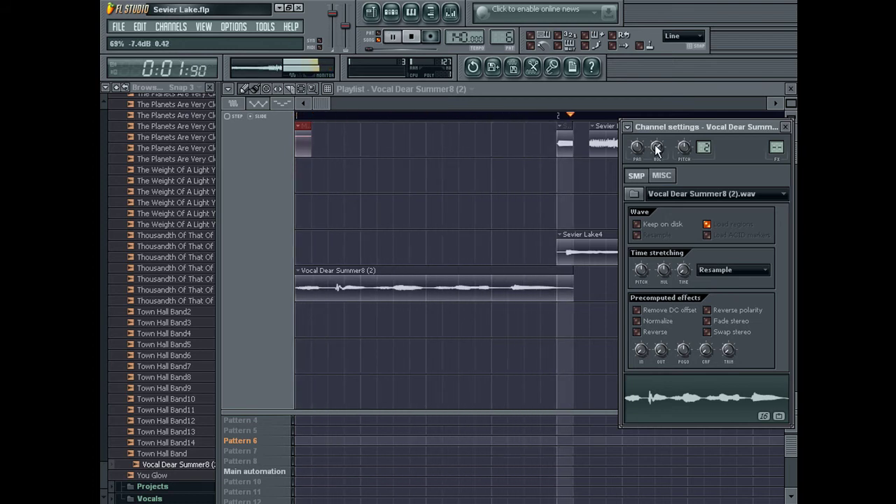
left_click(786, 129)
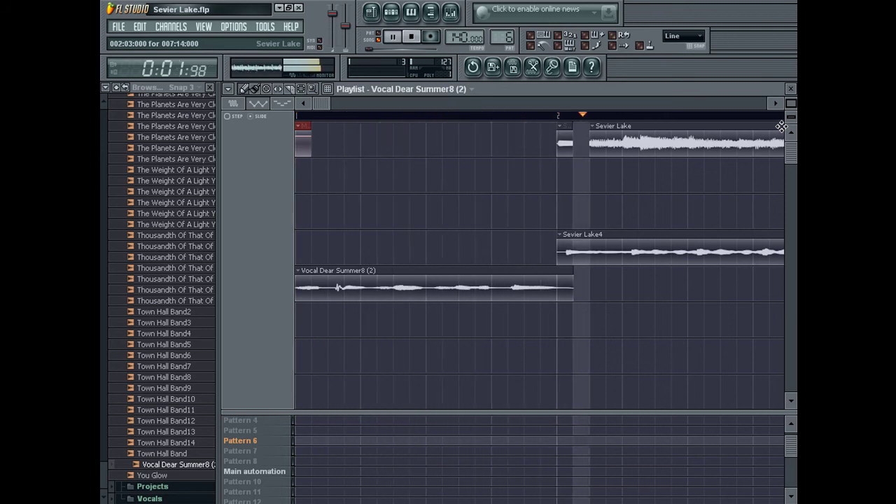
- Show all channels, close the reverb window, and delete the empty Sampler #2 channel
left_click(791, 94)
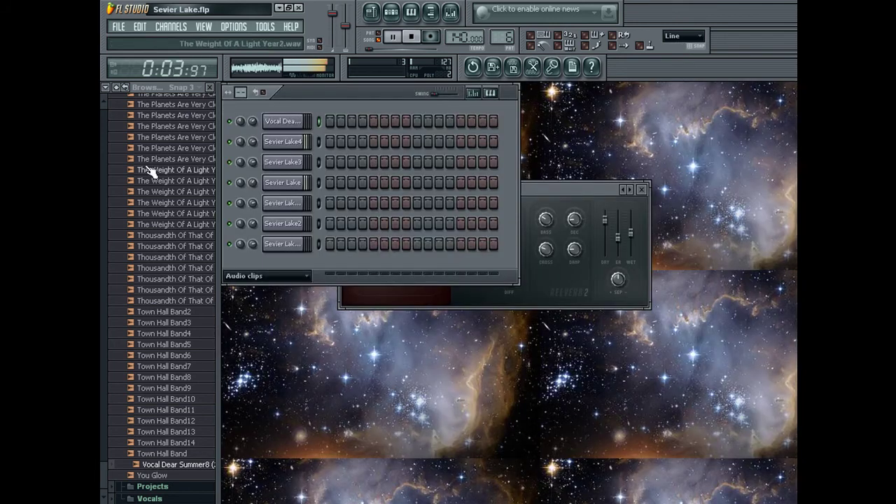
left_click(244, 287)
left_click(645, 190)
left_click(640, 190)
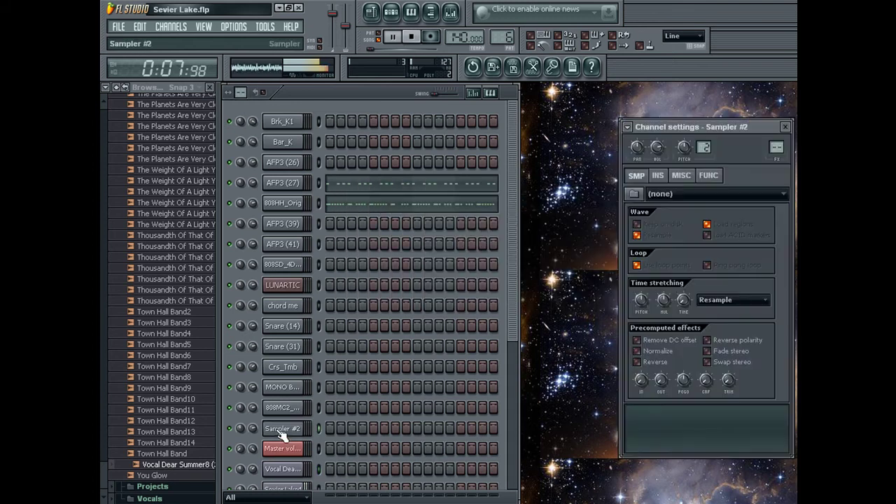
key("alt+Delete")
key("Return")
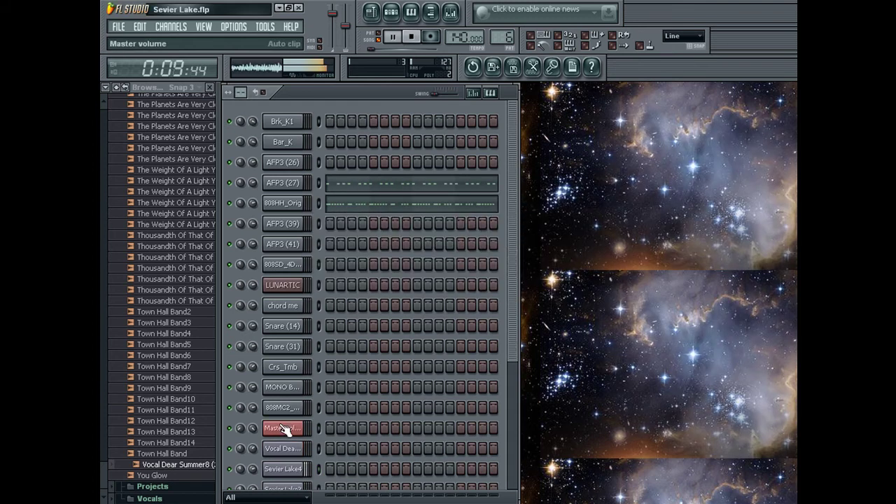
- Adjust the channel volume of the Sevier Lake4 clip that starts at bar 2
left_click(372, 12)
double_click(595, 256)
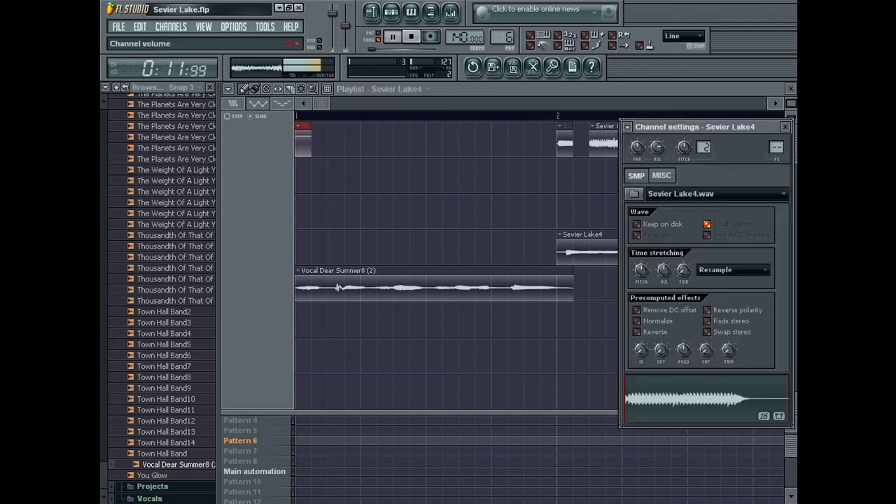
left_click(787, 127)
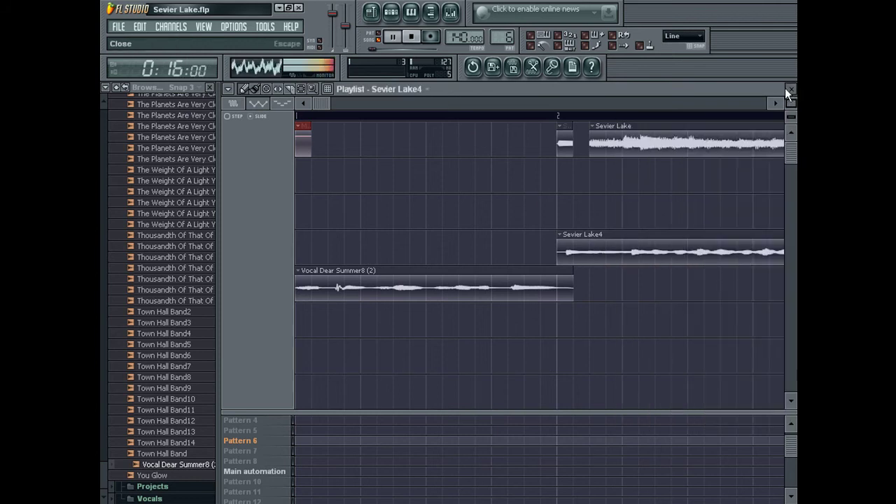
- Display all channels, select Pattern 3, and open the AFP3 (26) notes in the piano roll with note panning shown
left_click(791, 89)
left_click(120, 89)
left_click(259, 276)
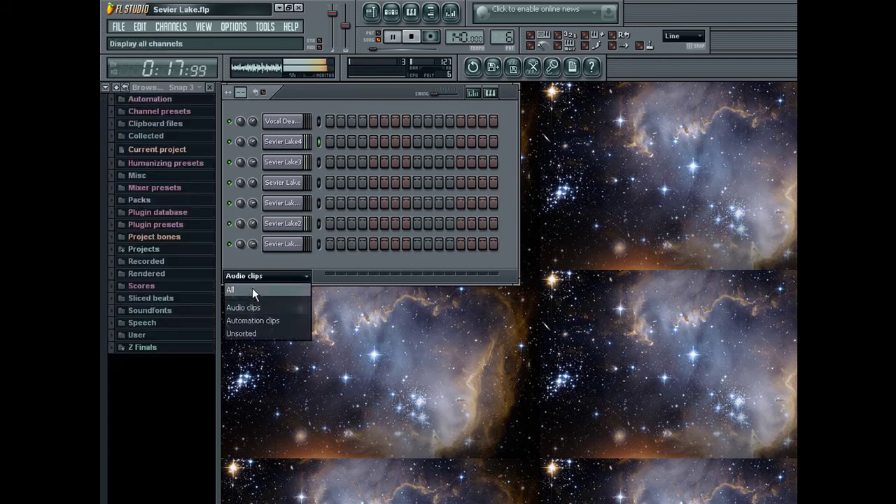
left_click(253, 288)
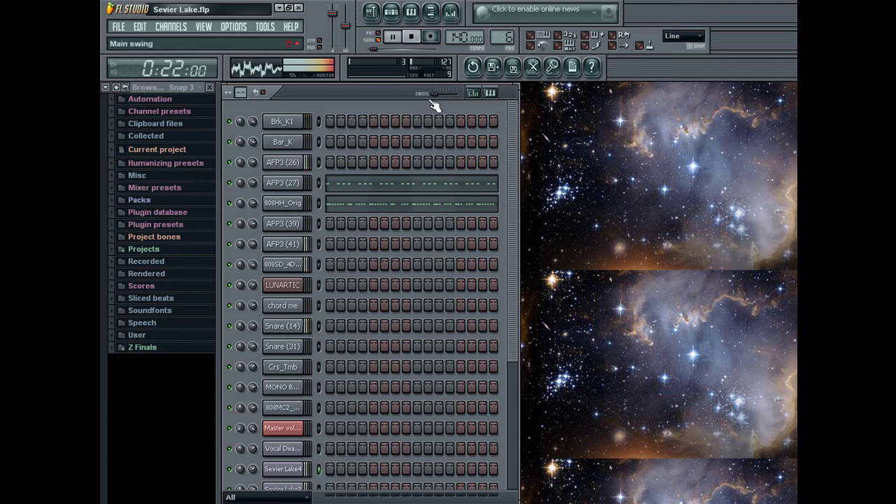
scroll(499, 42, "down", 3)
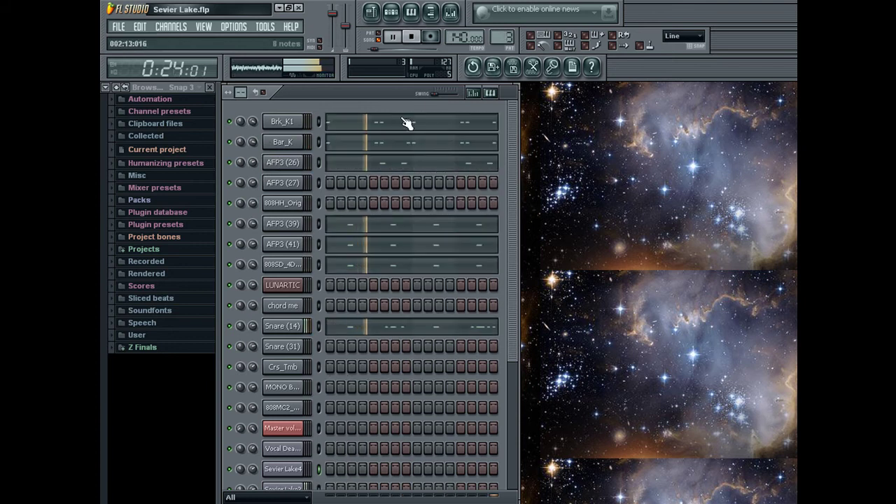
left_click(368, 167)
left_click(261, 420)
left_click(262, 373)
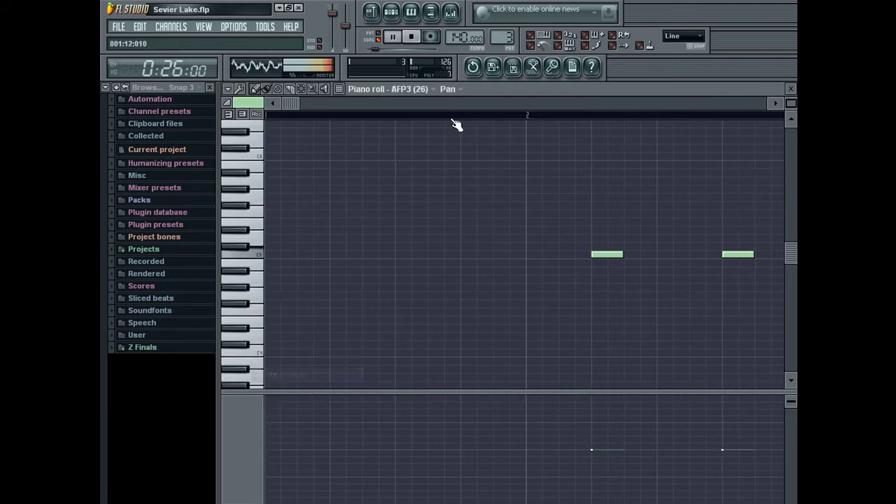
- Pan the first AFP3 (26) note in bar 4 to about half left and the second to 59% right
left_click(522, 424)
left_click(650, 477)
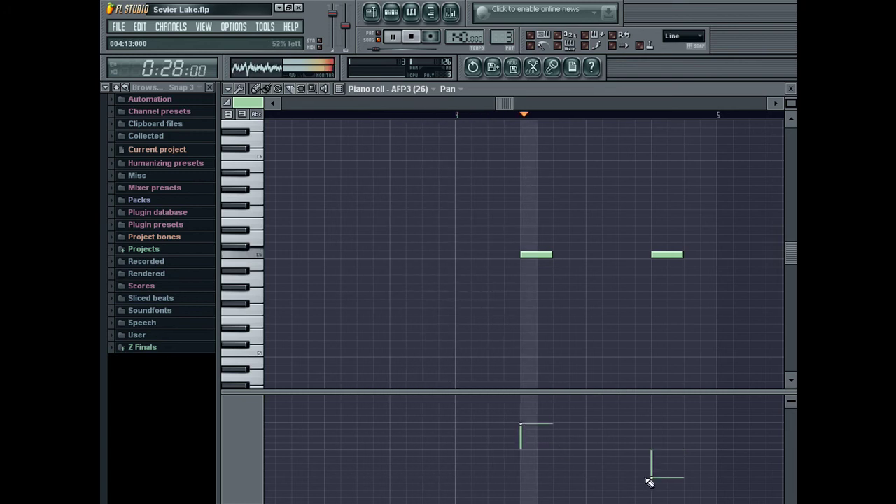
left_click(518, 475)
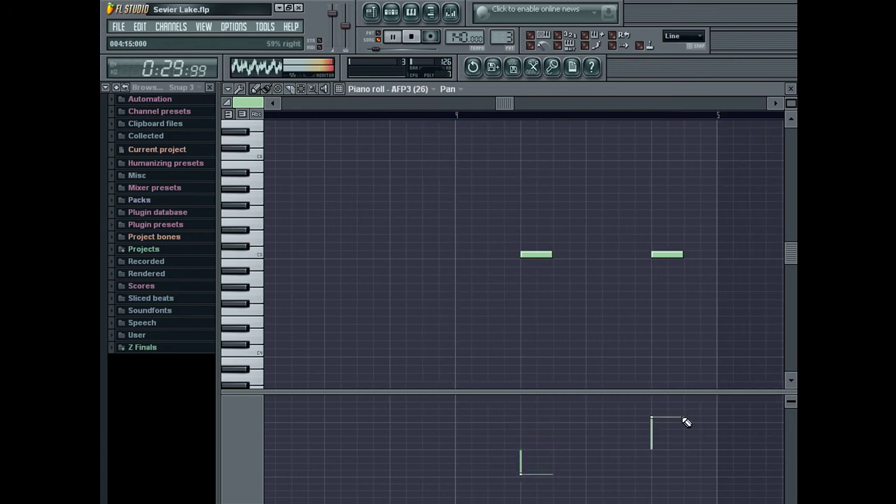
- Pan the first AFP3 (26) note in bar 2 slightly right and the second moderately left, and save the project
left_click_drag(503, 102, 349, 119)
left_click(431, 475)
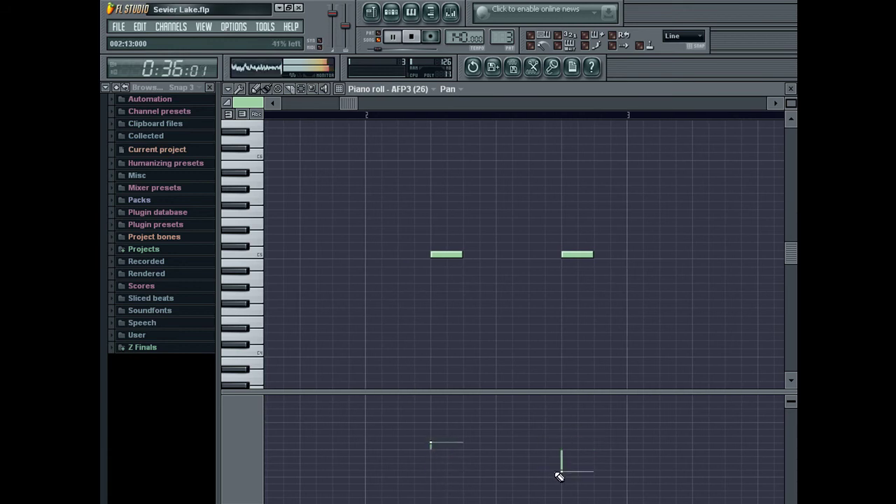
left_click(118, 26)
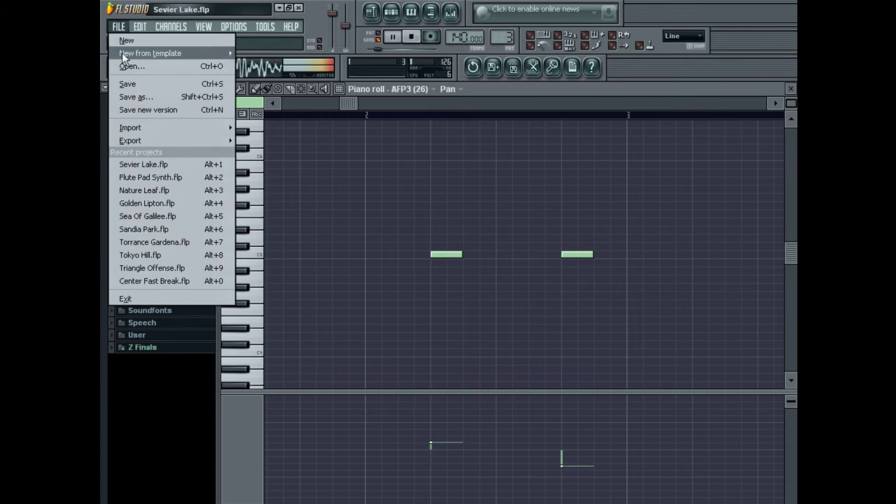
left_click(126, 84)
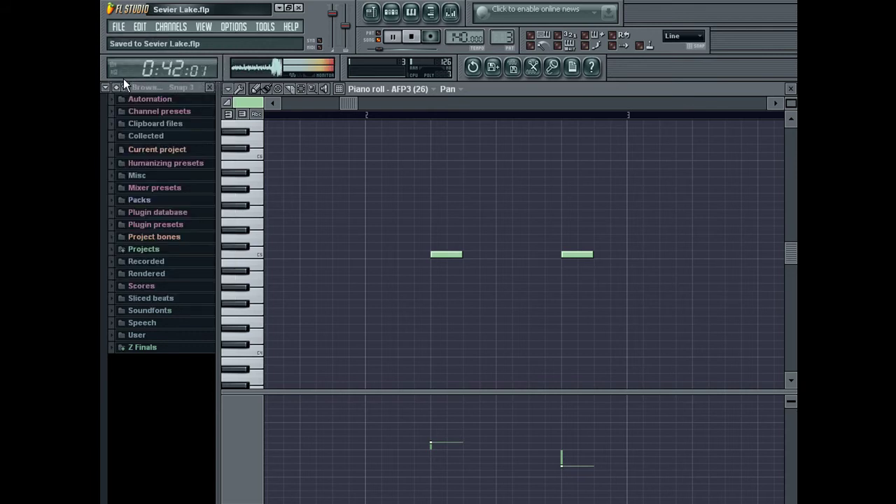
- Select Pattern 8, open its 808MC2_Orig notes in the piano roll, and set the snap to (none)
left_click(790, 89)
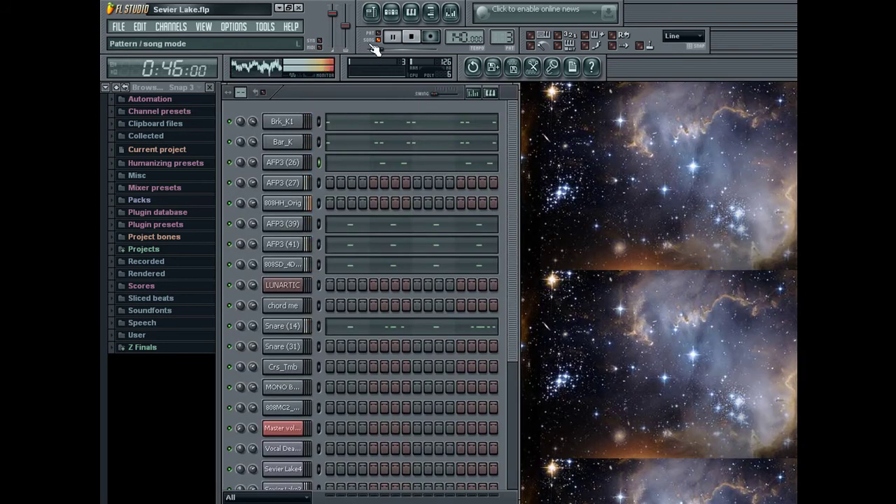
left_click(371, 12)
left_click(790, 89)
left_click(371, 12)
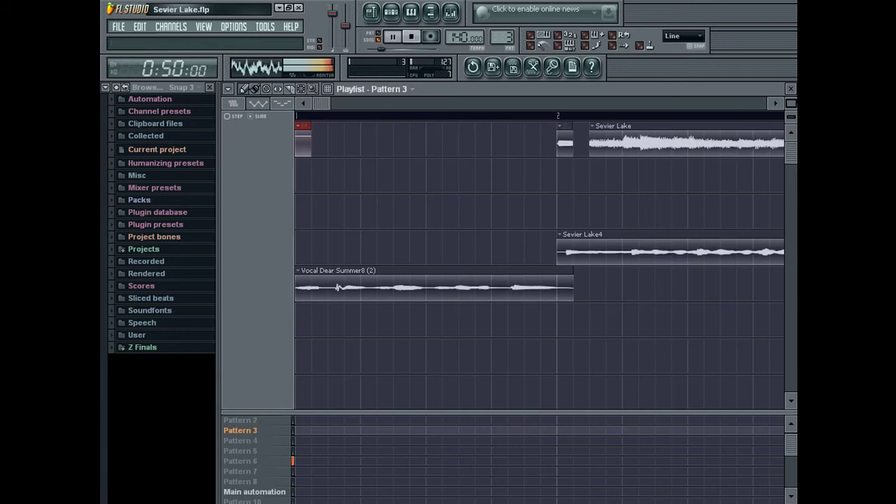
left_click(790, 89)
left_click_drag(513, 217, 508, 346)
left_click_drag(502, 38, 502, 29)
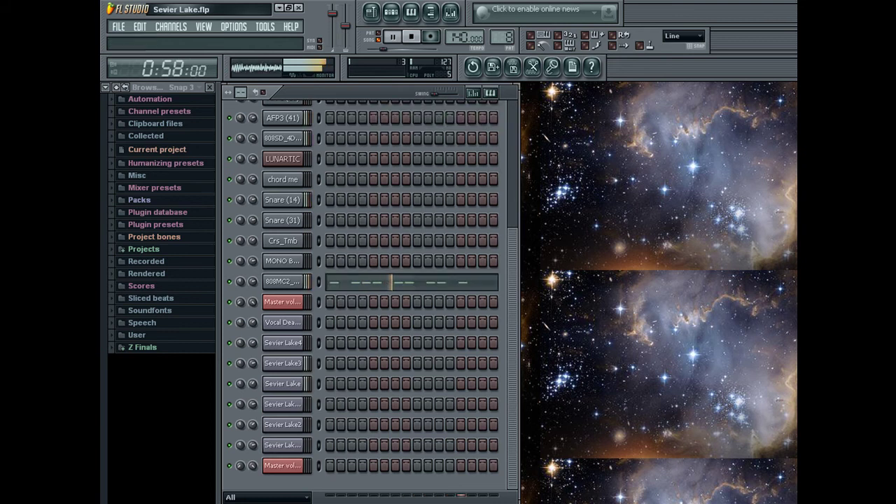
left_click(406, 280)
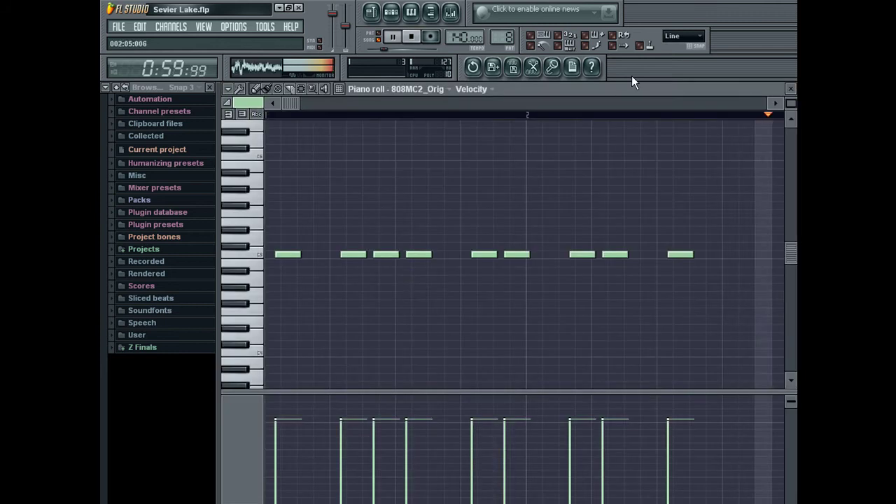
left_click(682, 36)
left_click(679, 81)
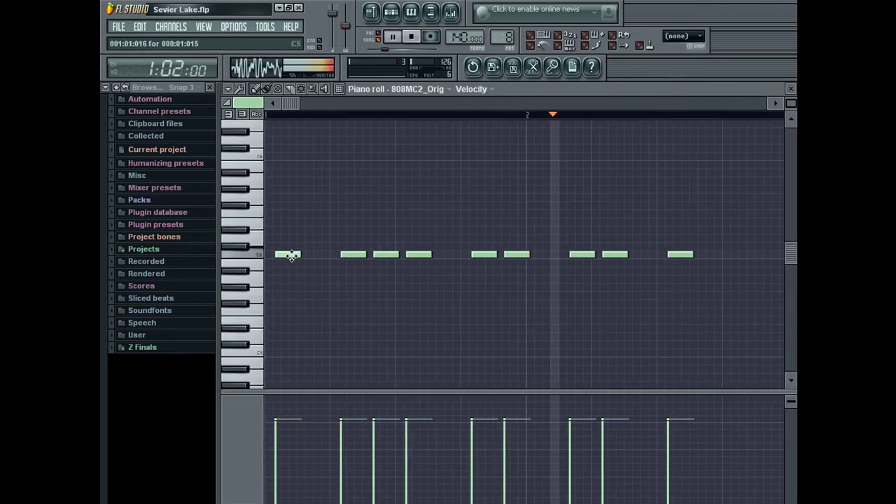
- Nudge the first and second 808MC2_Orig notes slightly earlier and undo the shift of the third note
left_click_drag(291, 254, 289, 256)
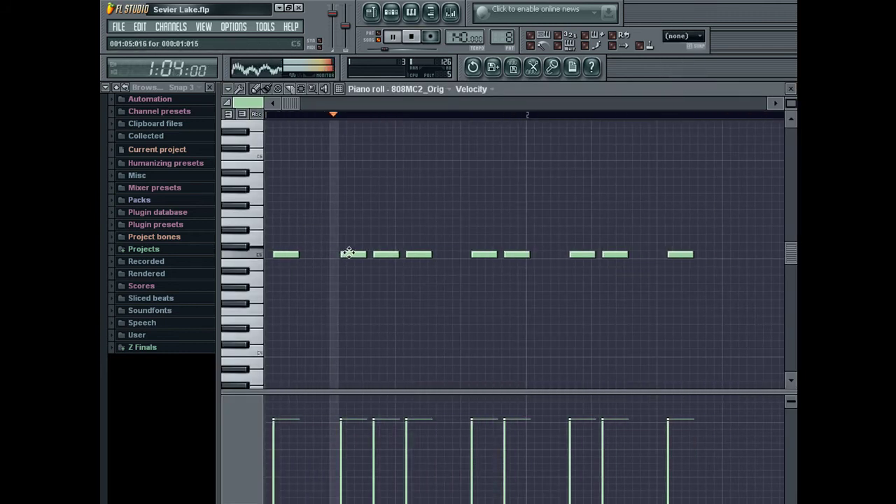
left_click_drag(351, 255, 414, 253)
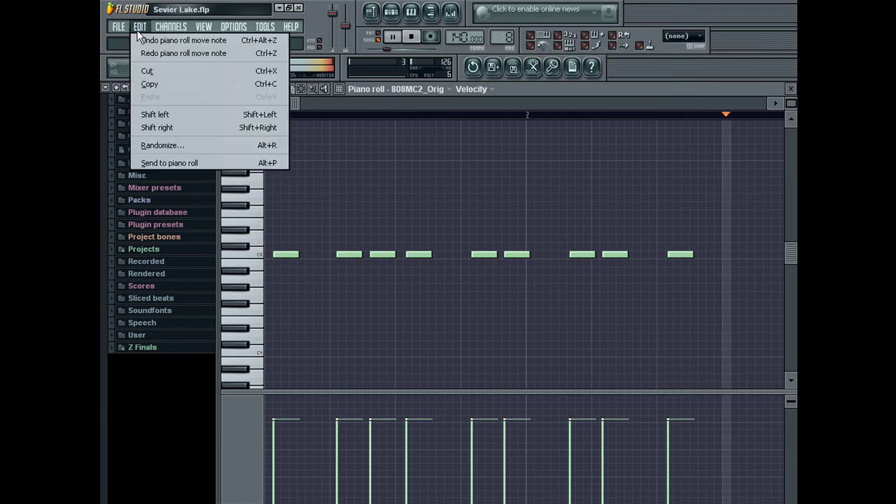
key("ctrl+alt+z")
key("ctrl+alt+z")
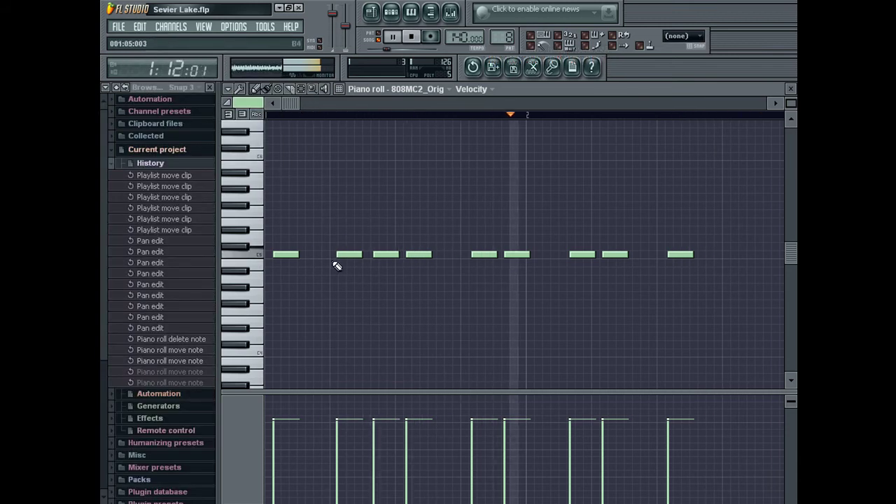
- Nudge the second note slightly later, move the sixth to 1:15:020 and the eighth to 2:05:018, and save the project
left_click_drag(344, 255, 345, 256)
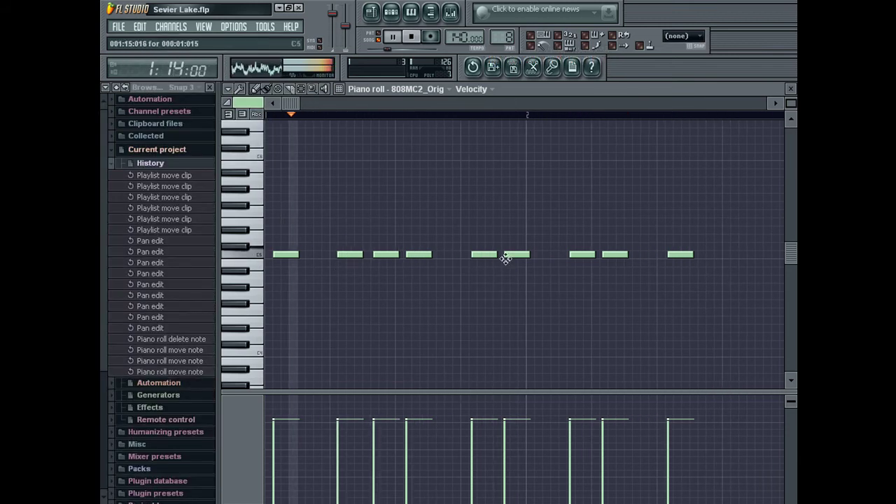
left_click_drag(513, 256, 517, 255)
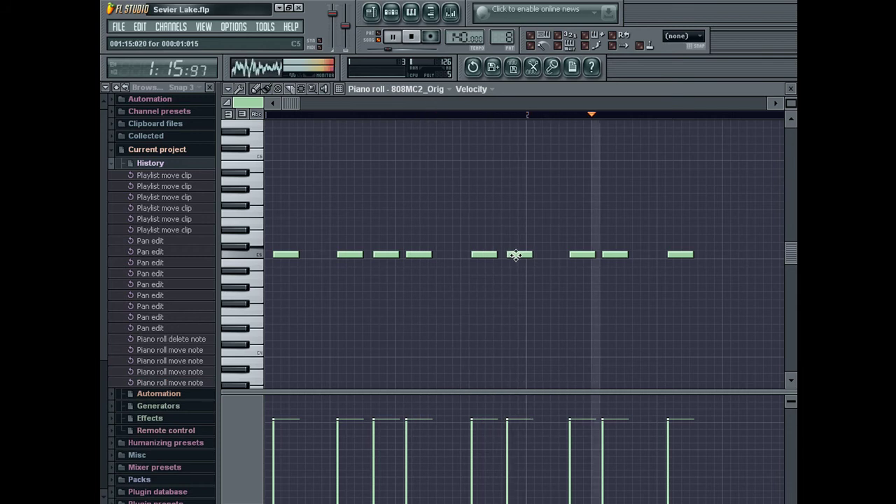
left_click_drag(613, 255, 614, 255)
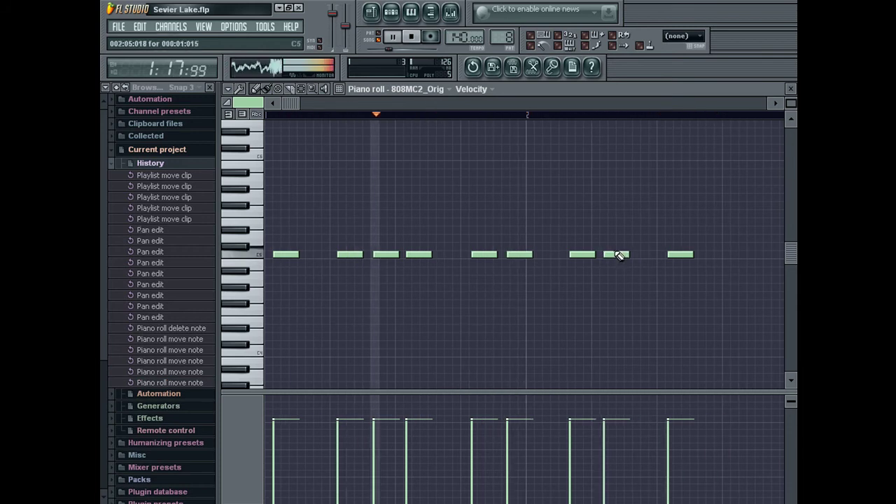
left_click(791, 89)
left_click(115, 28)
left_click(127, 85)
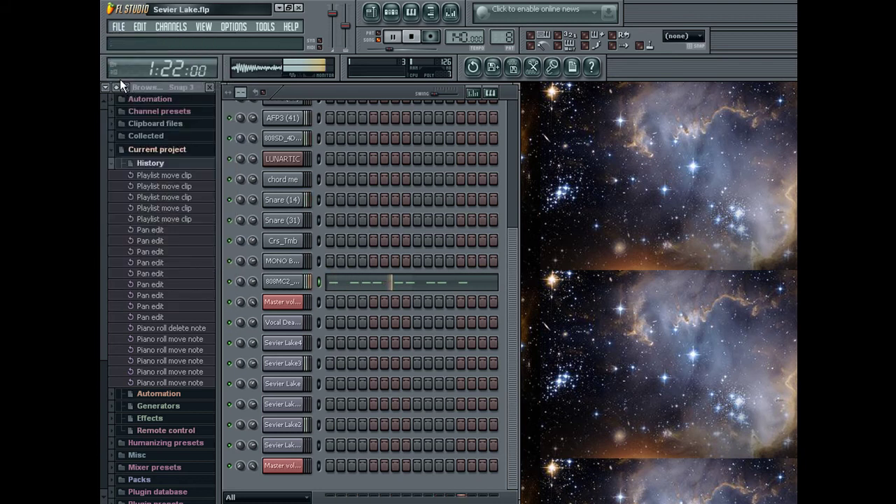
- Reopen the 808MC2_Orig notes, move the fourth note to 1:09:017, and save the project
left_click(364, 282)
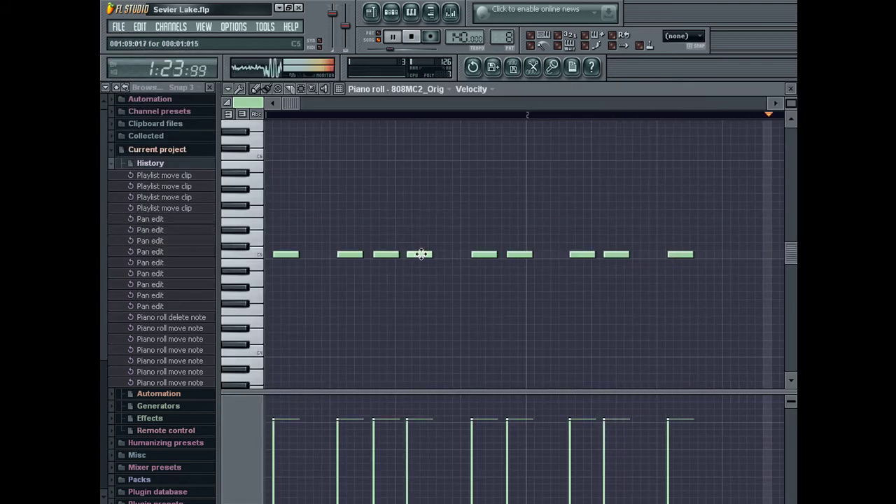
left_click(117, 28)
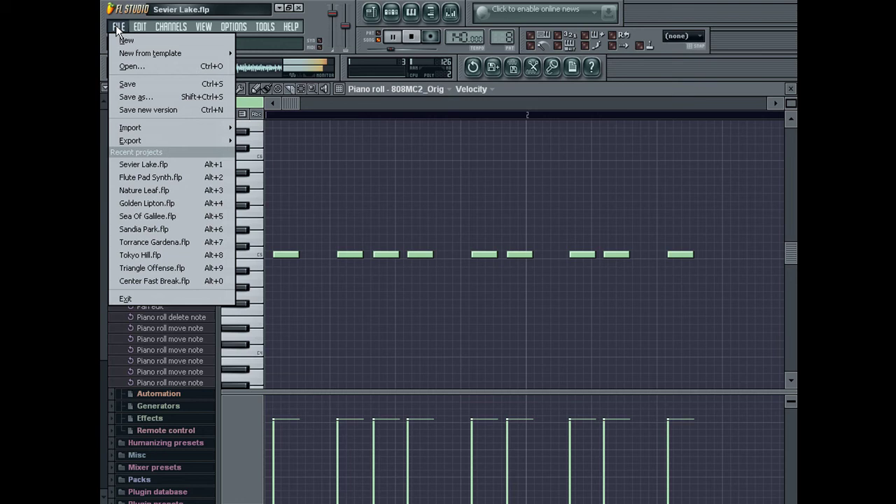
left_click(133, 85)
- Show the playlist around bars 25 to 42, play the song from the end of bar 29, and set the snap to Line
left_click(371, 12)
left_click_drag(791, 107, 790, 132)
left_click_drag(426, 103, 387, 103)
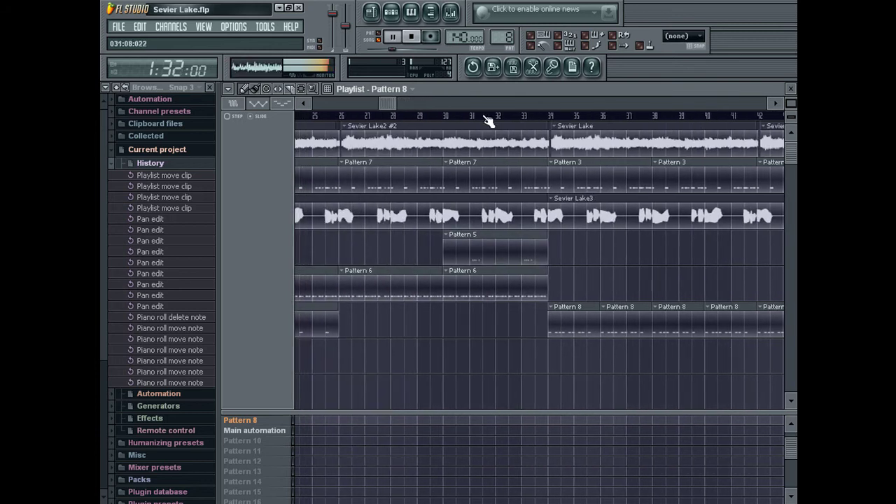
left_click(439, 116)
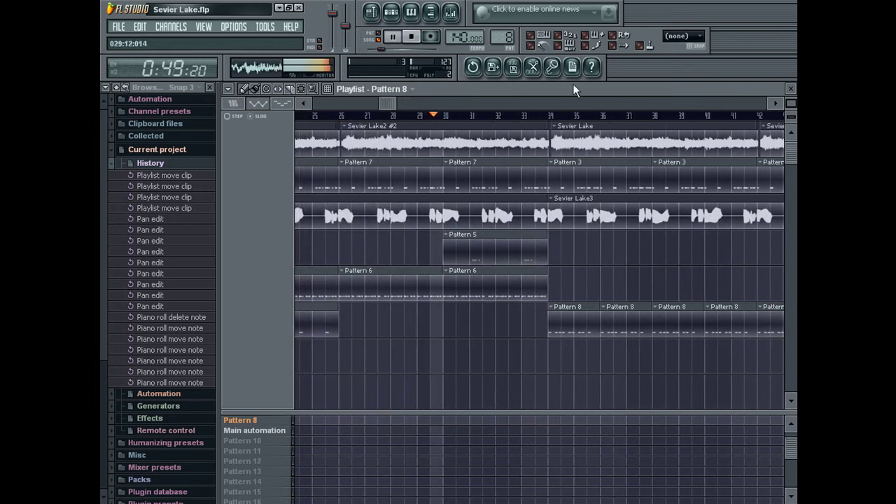
left_click(694, 38)
left_click(678, 49)
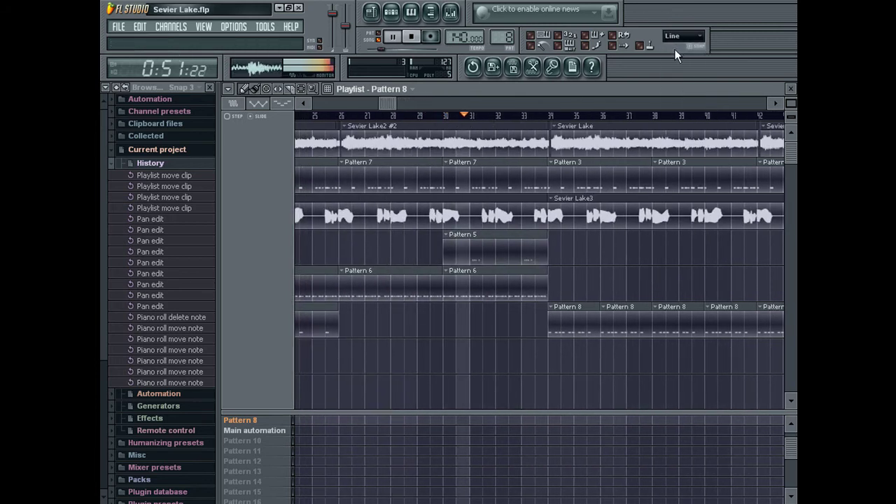
- Open Pattern 6's 808HH_Orig notes and delete two alternate short notes from the closing run of bar 4
double_click(451, 275)
key("F6")
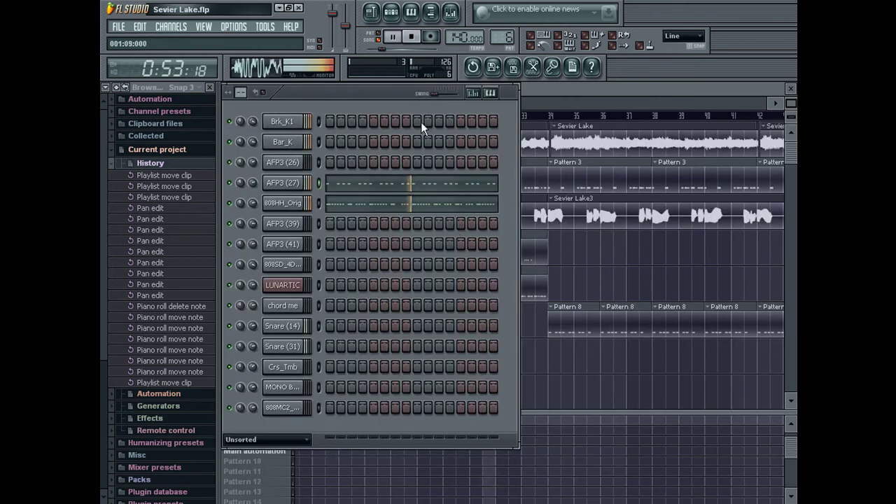
left_click(450, 209)
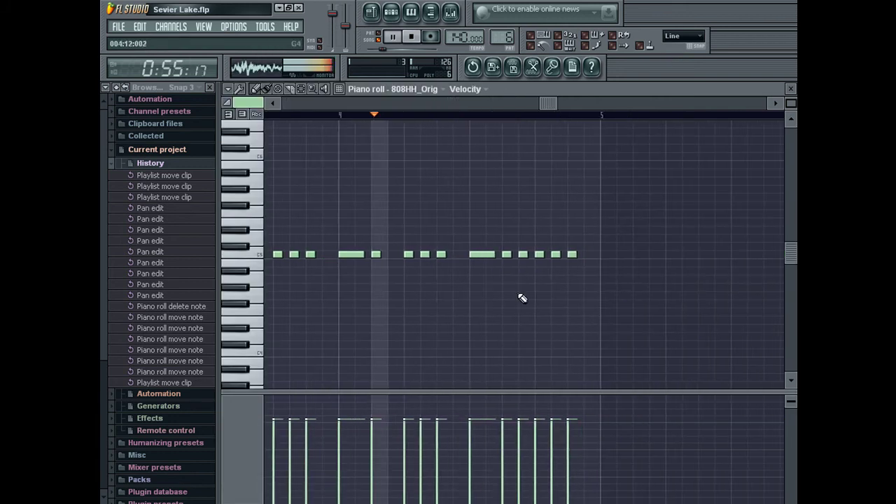
right_click(553, 258)
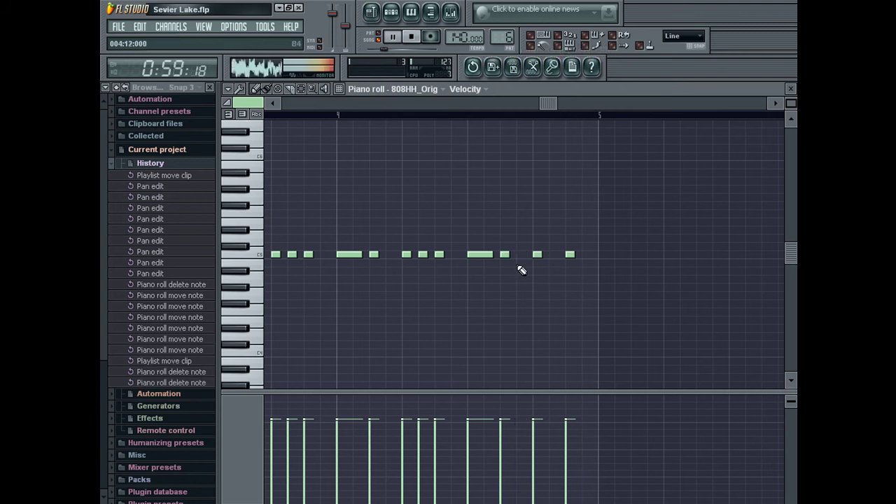
- Replay the song from the start of bar 29 and reopen the 808HH_Orig notes of Pattern 6
key("F5")
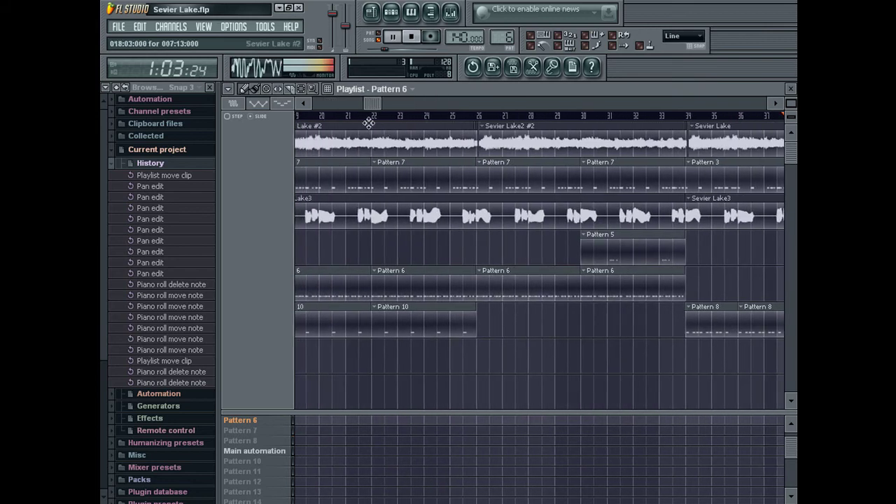
left_click(559, 115)
double_click(599, 278)
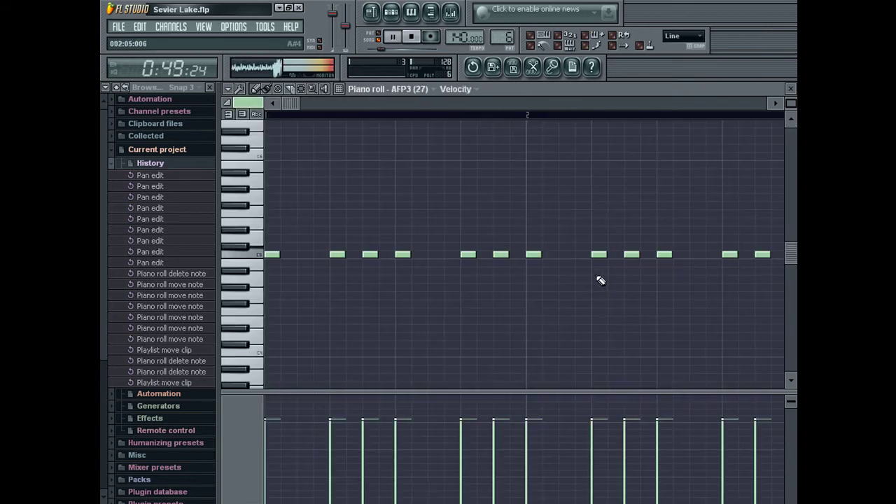
key("F6")
left_click(458, 206)
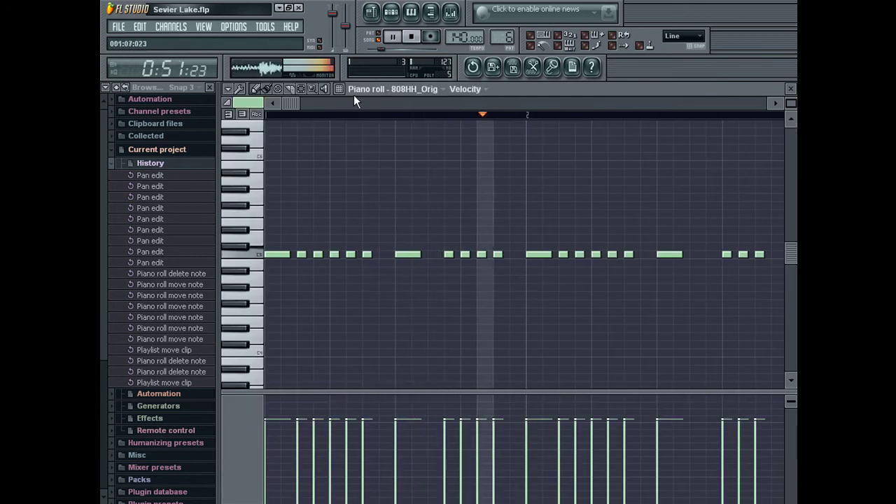
- Thin out the closing 808HH_Orig notes in bars 1 to 3 and move one bar 2 note to 2:11:000
right_click(465, 255)
right_click(497, 255)
left_click_drag(387, 103, 509, 105)
right_click(481, 254)
left_click_drag(452, 113, 384, 119)
right_click(502, 259)
left_click(494, 256)
left_click_drag(495, 256, 442, 257)
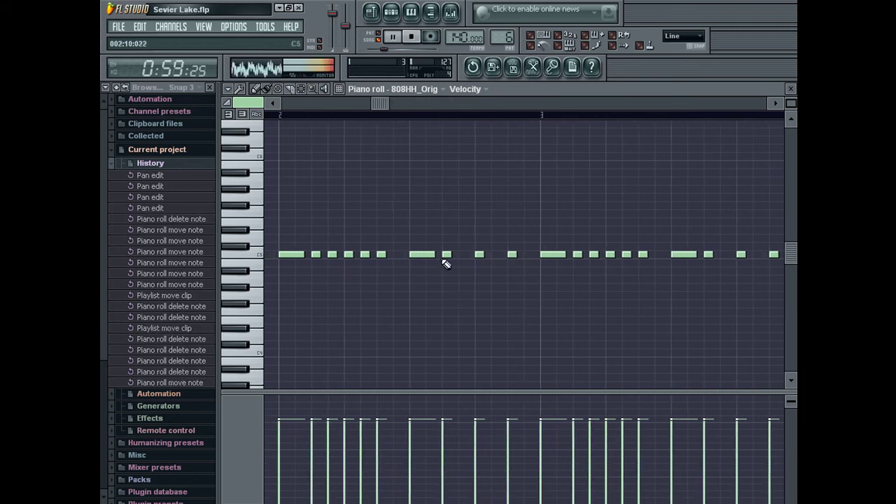
- Return to the playlist and save the project
left_click(372, 13)
left_click(119, 27)
left_click(138, 84)
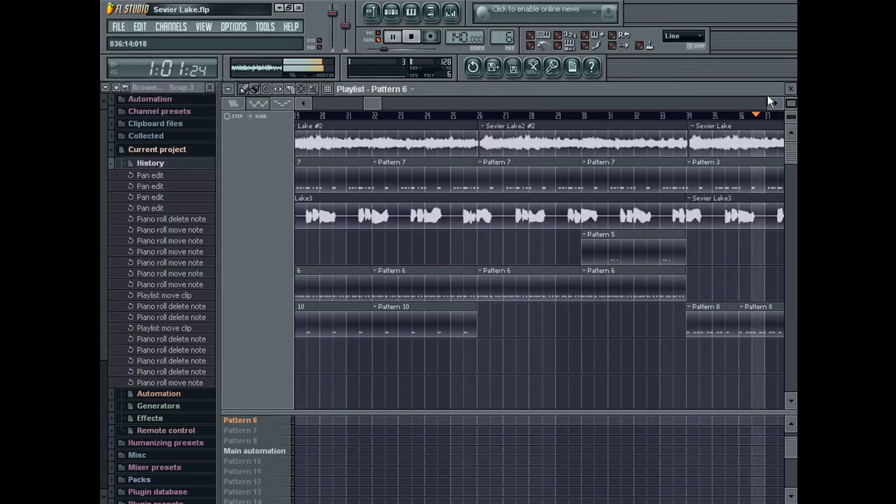
- Close the playlist, show only the Audio clips channels, and collapse the browser's project history
left_click(791, 89)
left_click(791, 89)
left_click(278, 441)
left_click(274, 457)
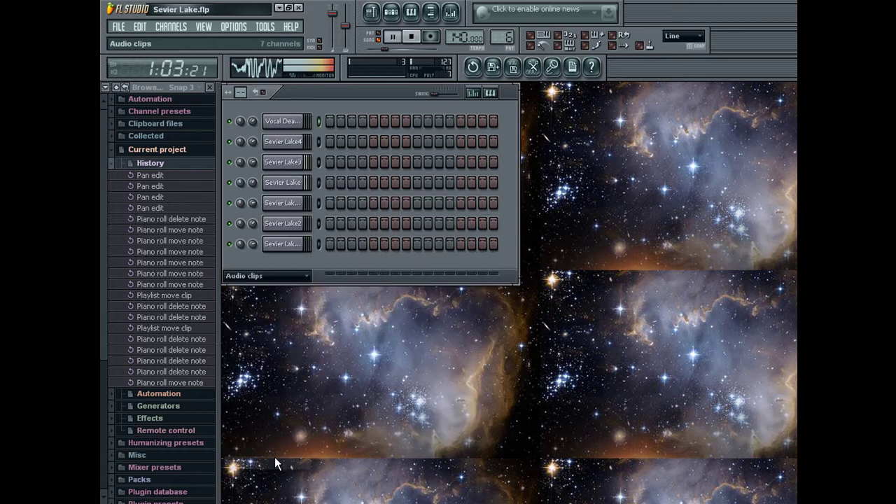
left_click(120, 88)
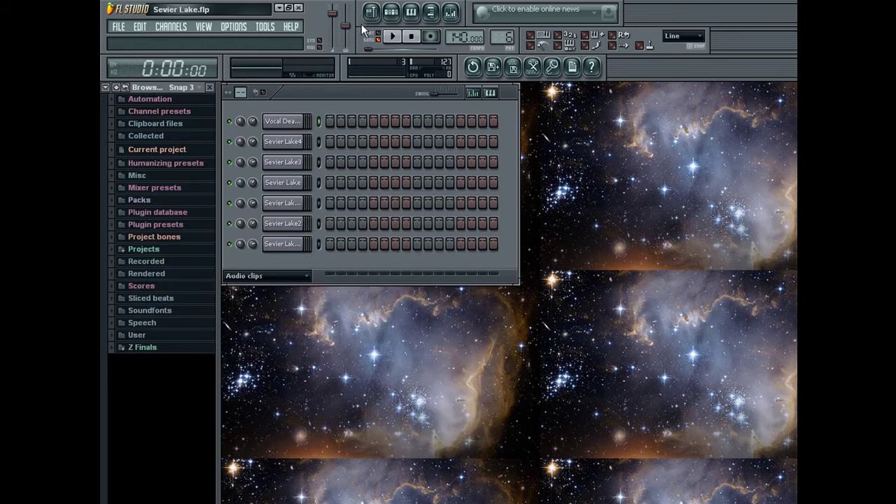
- Play the song from the start with the browser and step sequencer hidden, and save the project
left_click(431, 13)
left_click(399, 18)
key("space")
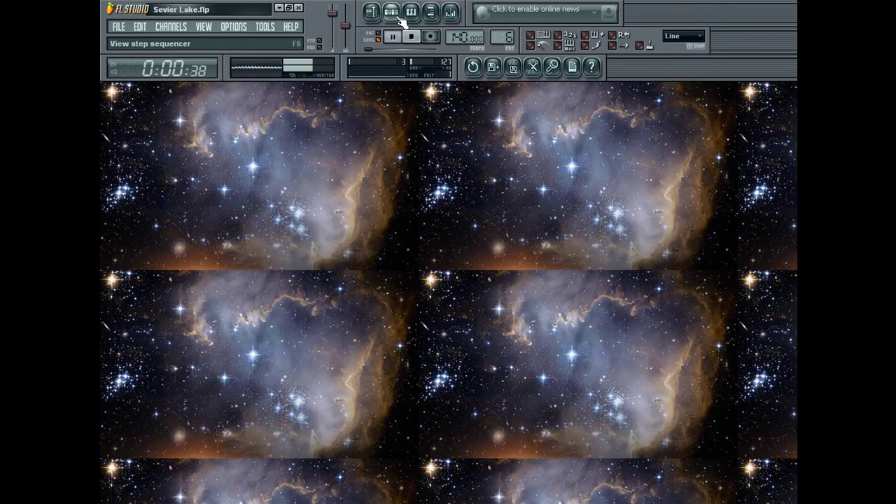
left_click(118, 26)
left_click(138, 87)
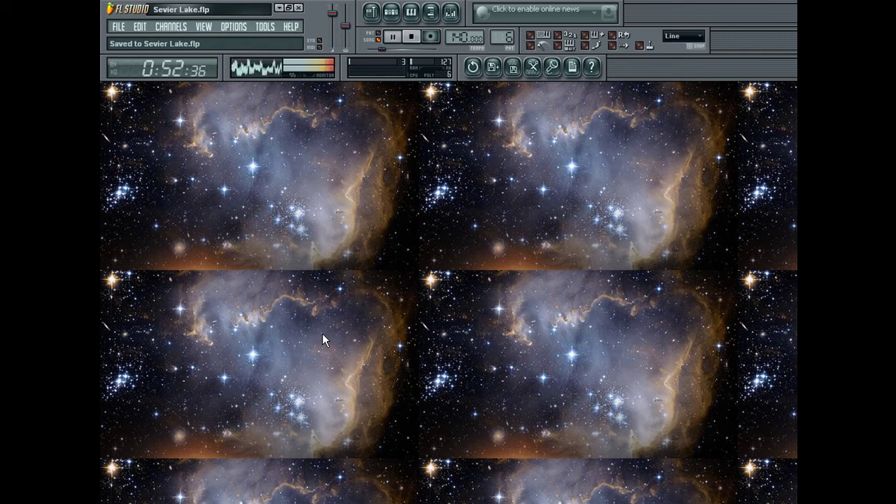
- Show all channels in the step sequencer and open the 808HH_Orig notes of Pattern 6
left_click(395, 13)
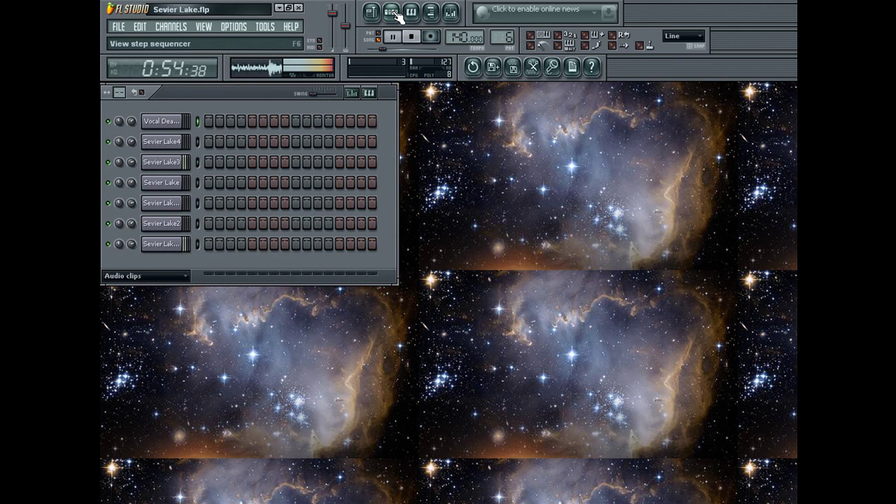
left_click(186, 278)
left_click(156, 297)
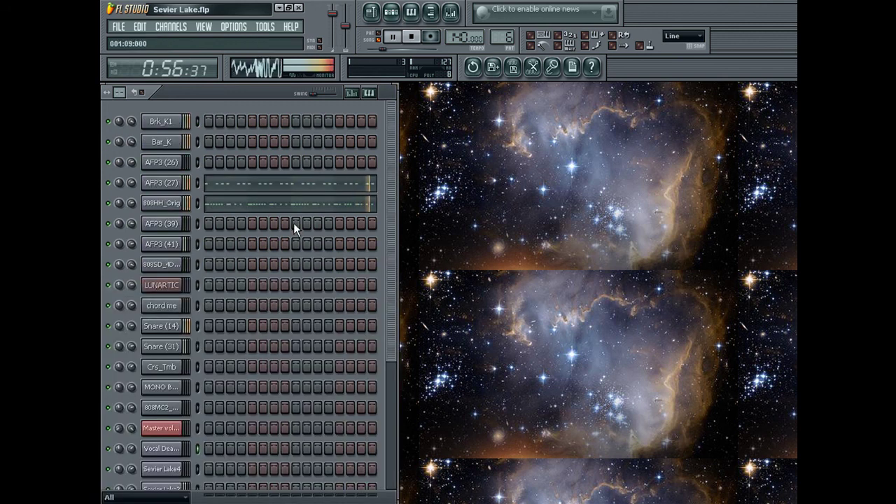
left_click(287, 204)
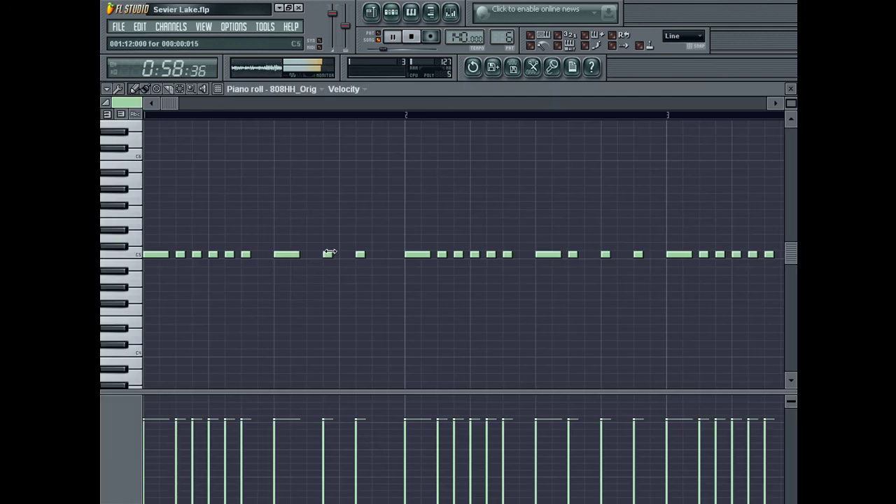
- Place the short closing 808HH_Orig notes of bar 1 at steps 11, 13 and 15, adding the missing note
left_click_drag(324, 255, 344, 255)
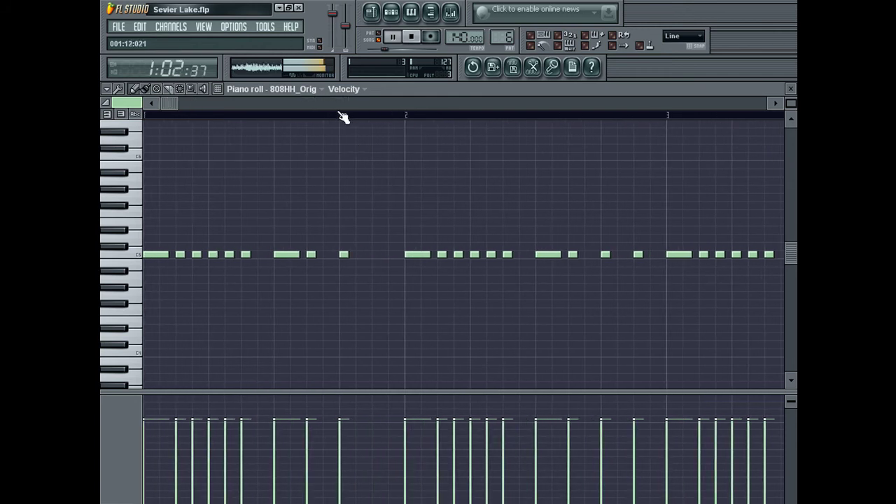
left_click(364, 255)
left_click_drag(365, 255, 381, 255)
left_click_drag(322, 115, 363, 139)
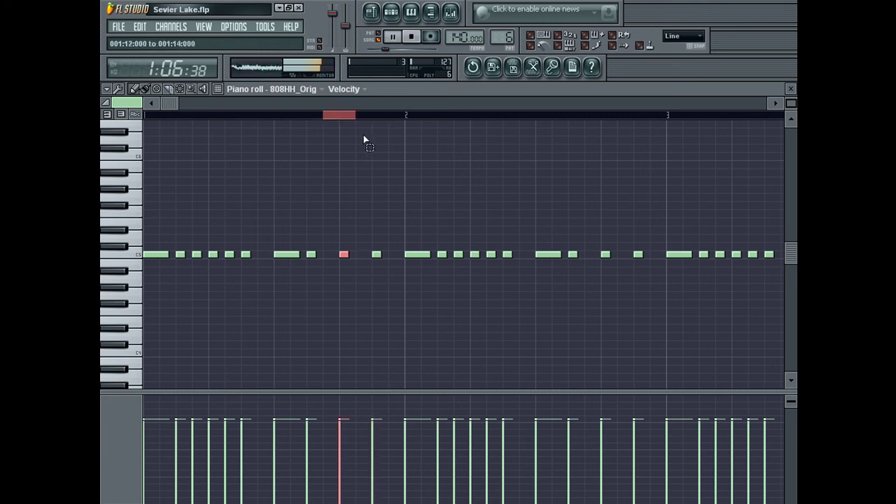
left_click_drag(306, 103, 170, 130)
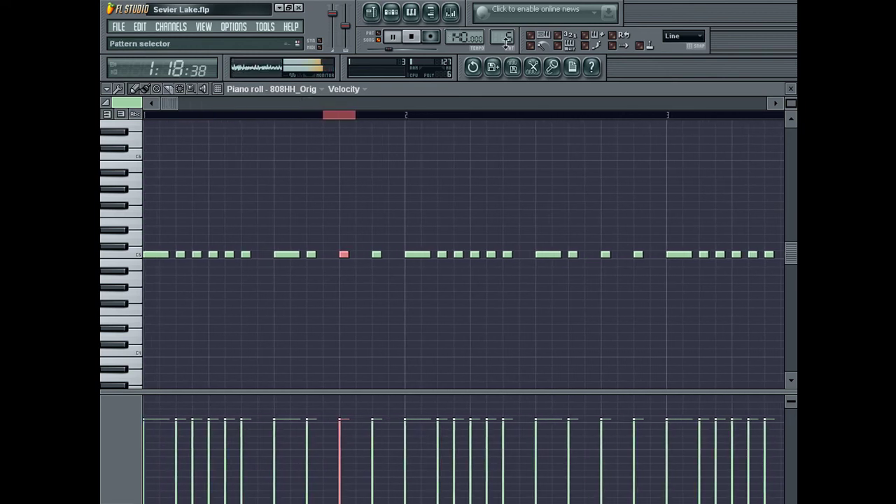
- Switch to Pattern 15, close the piano roll, and save the project
left_click_drag(505, 43, 505, 64)
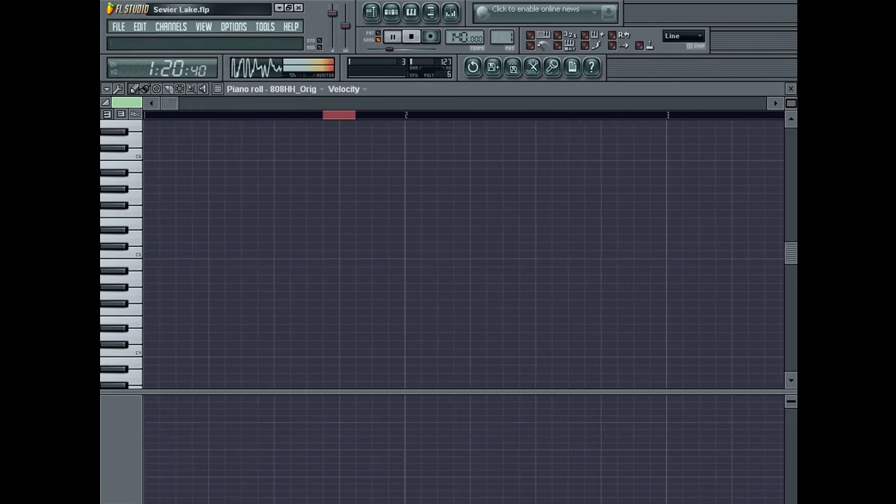
left_click_drag(506, 35, 504, 26)
key("Escape")
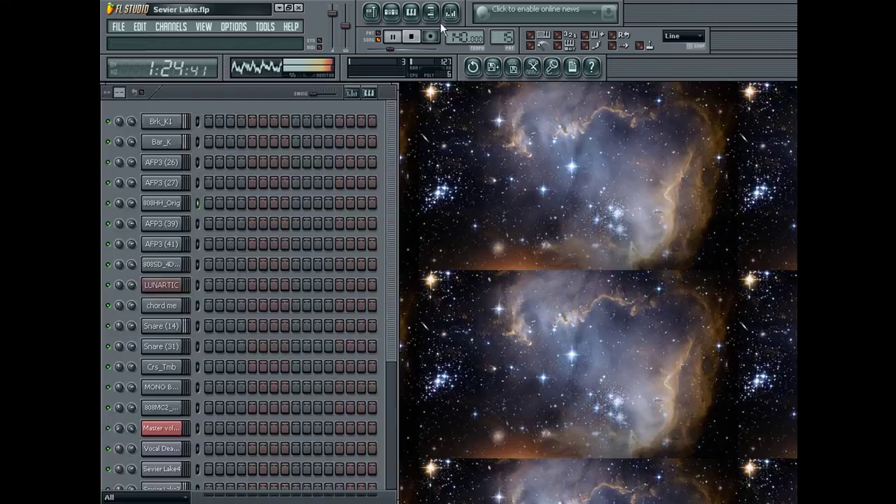
left_click(118, 30)
left_click(133, 83)
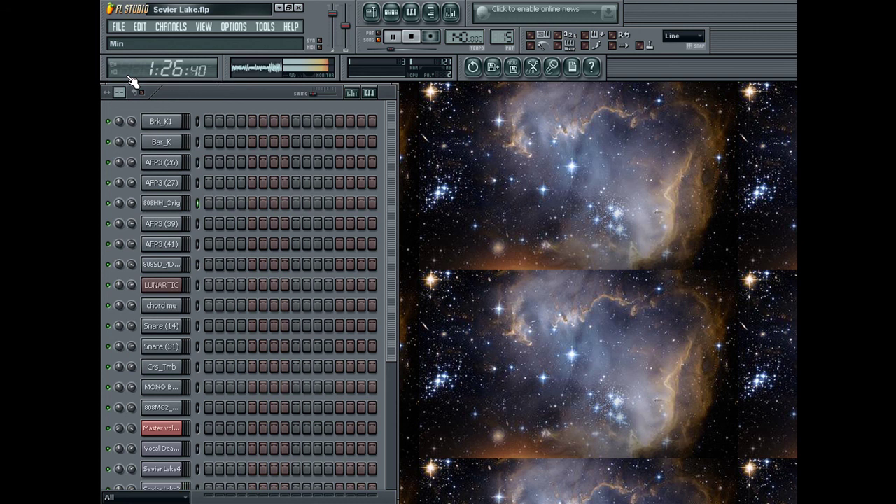
- Review the song with the step sequencer hidden, restore the browser and step sequencer, and stop playback
left_click(394, 16)
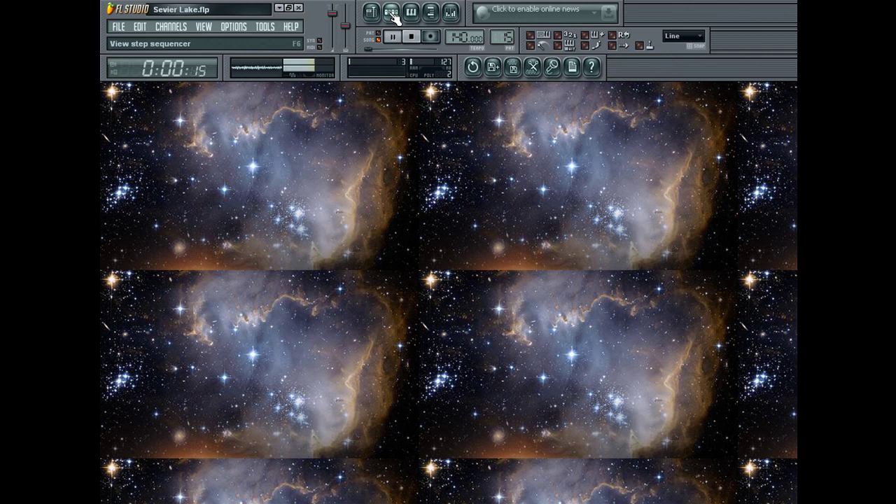
left_click(430, 12)
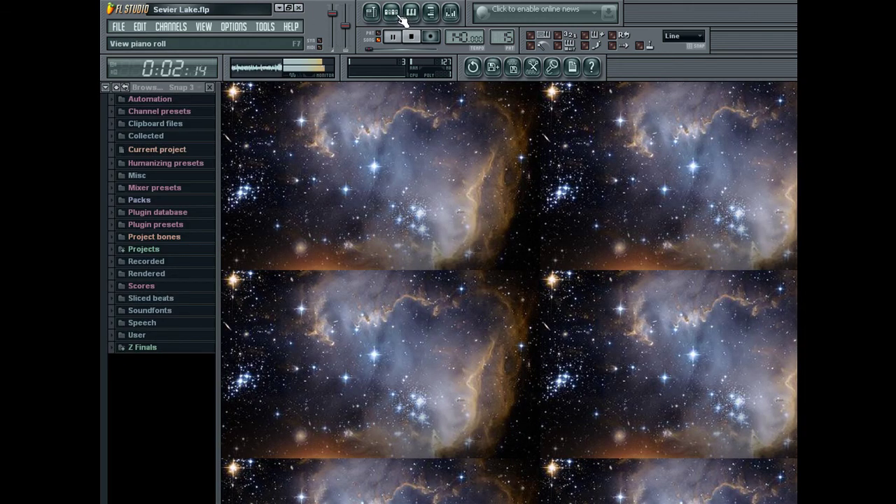
left_click(391, 12)
left_click(412, 36)
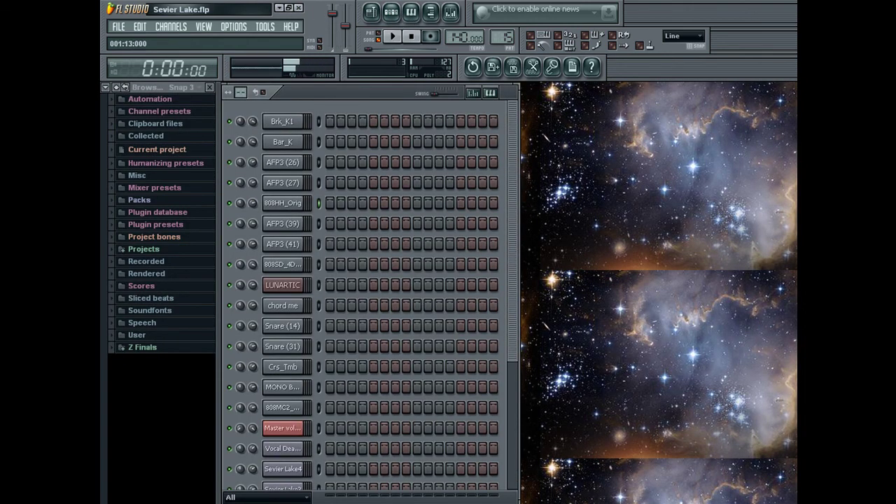